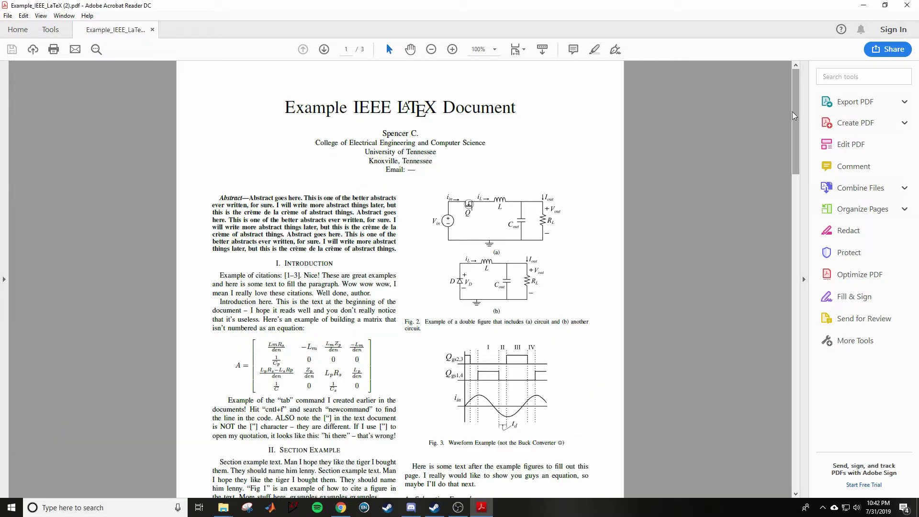
{"action": "mouse_move", "coordinate": [792, 112]}
{"action": "left_mouse_down"}
{"action": "mouse_move", "coordinate": [789, 161]}
{"action": "mouse_move", "coordinate": [797, 123]}
{"action": "left_mouse_up"}
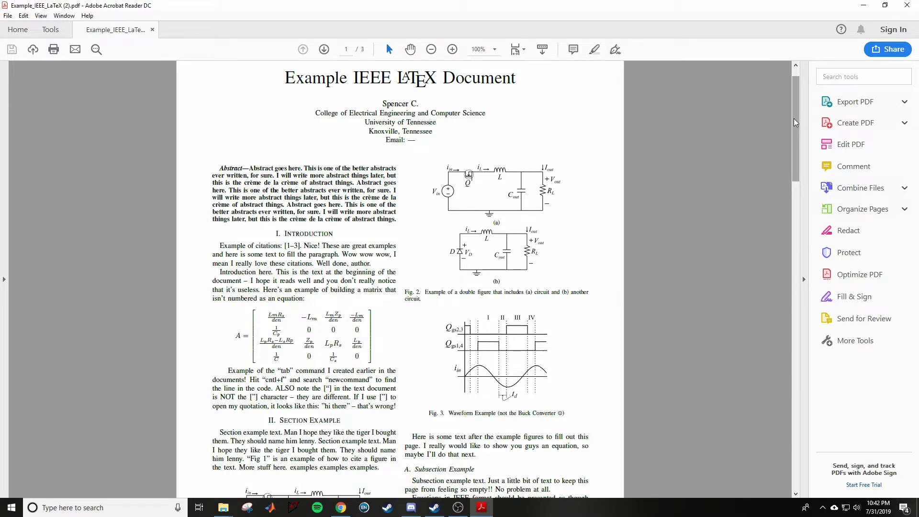
{"action": "left_click_drag", "start_coordinate": [793, 118], "coordinate": [792, 123]}
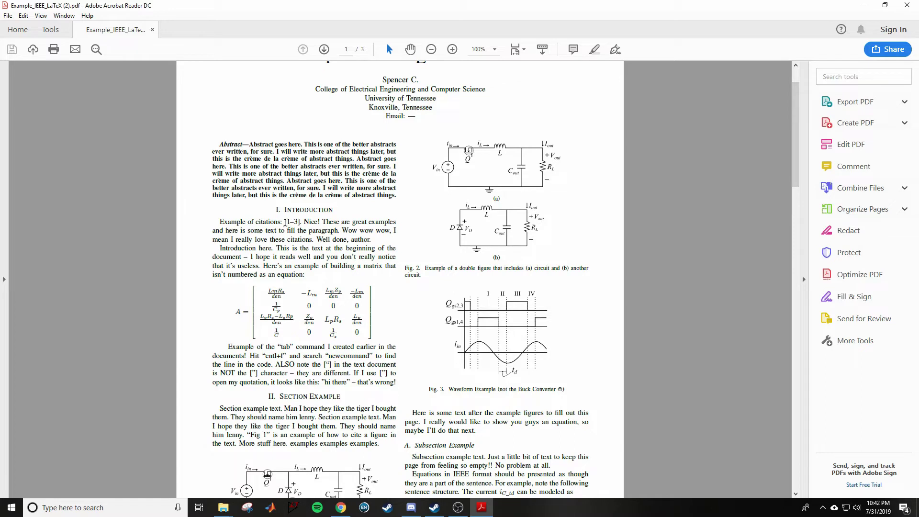
{"action": "left_click_drag", "start_coordinate": [285, 223], "coordinate": [302, 223]}
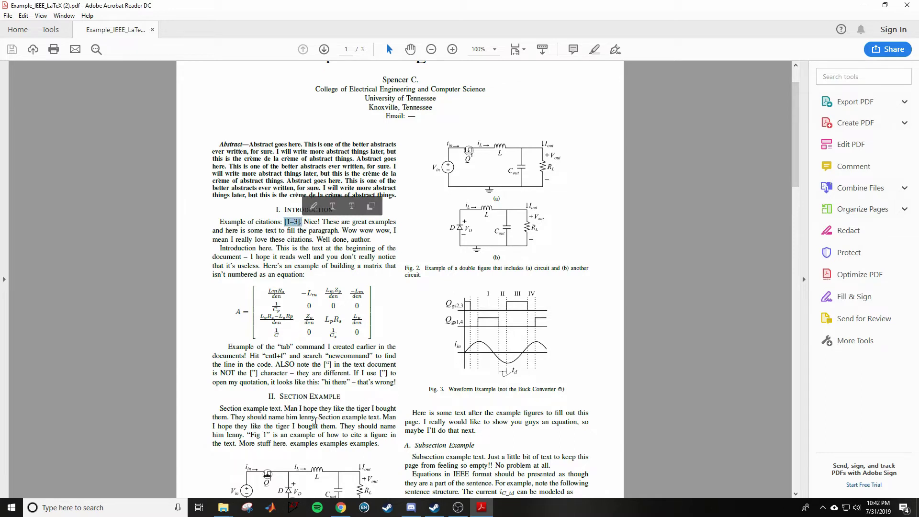
{"action": "left_click_drag", "start_coordinate": [249, 436], "coordinate": [278, 435]}
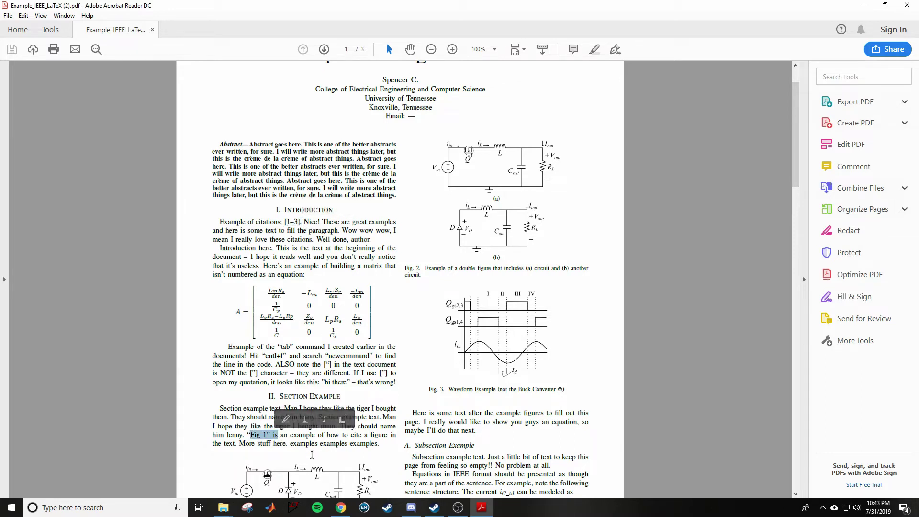
{"action": "left_click_drag", "start_coordinate": [416, 268], "coordinate": [421, 275]}
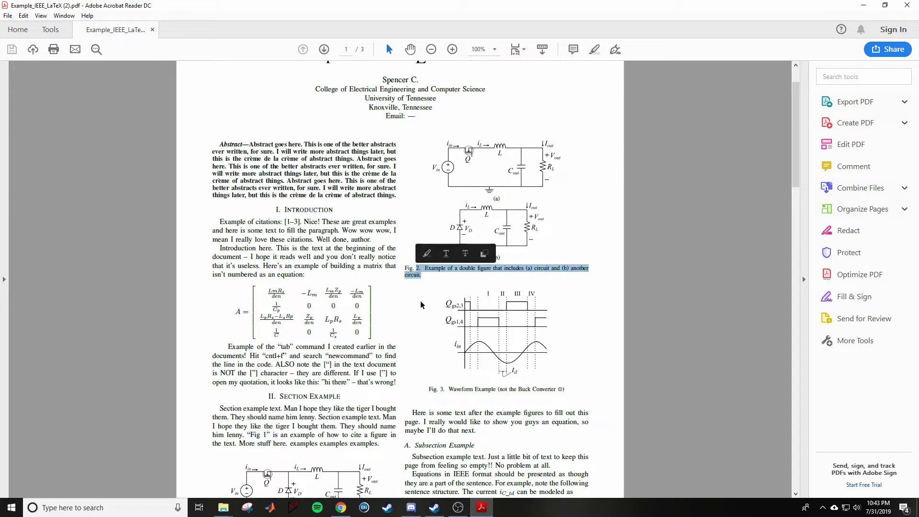
{"action": "left_click", "coordinate": [442, 389]}
{"action": "mouse_move", "coordinate": [263, 435]}
{"action": "left_mouse_down"}
{"action": "mouse_move", "coordinate": [278, 436]}
{"action": "mouse_move", "coordinate": [270, 435]}
{"action": "left_mouse_up"}
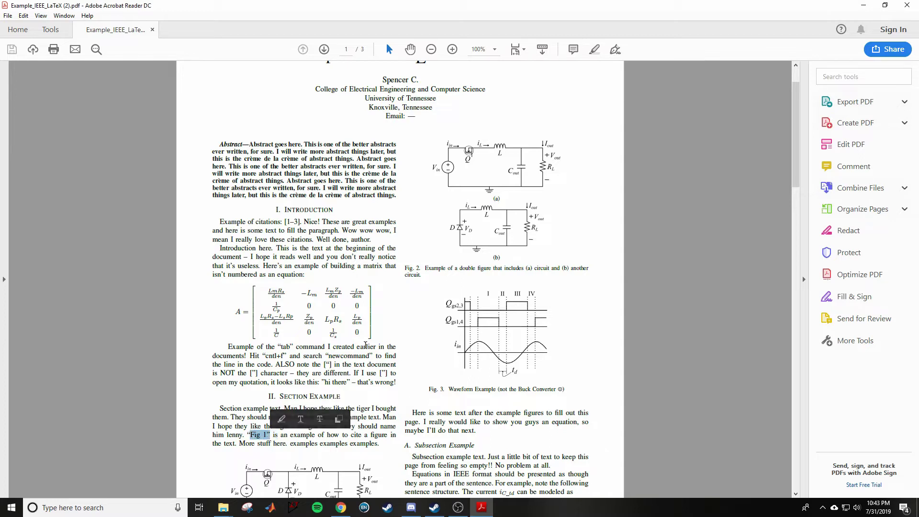
{"action": "left_click_drag", "start_coordinate": [281, 221], "coordinate": [303, 223]}
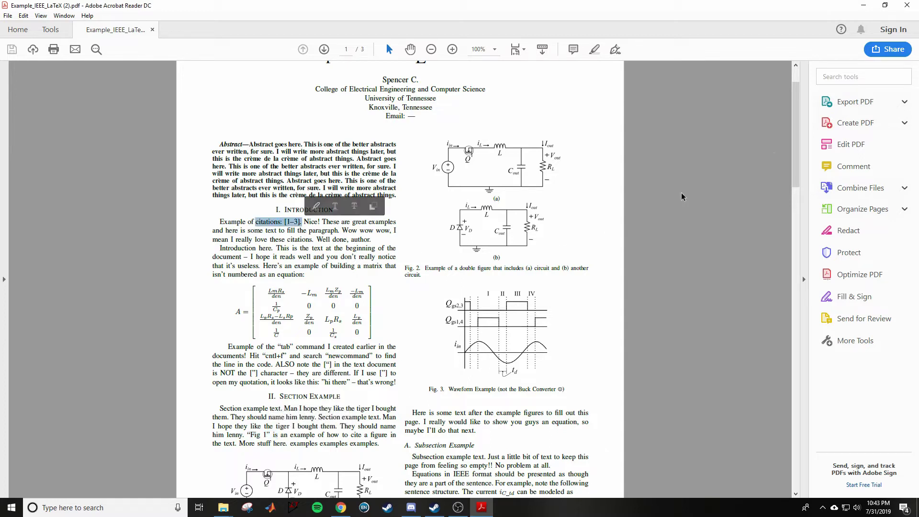
{"action": "left_click_drag", "start_coordinate": [795, 163], "coordinate": [758, 450]}
{"action": "left_click_drag", "start_coordinate": [408, 373], "coordinate": [599, 430]}
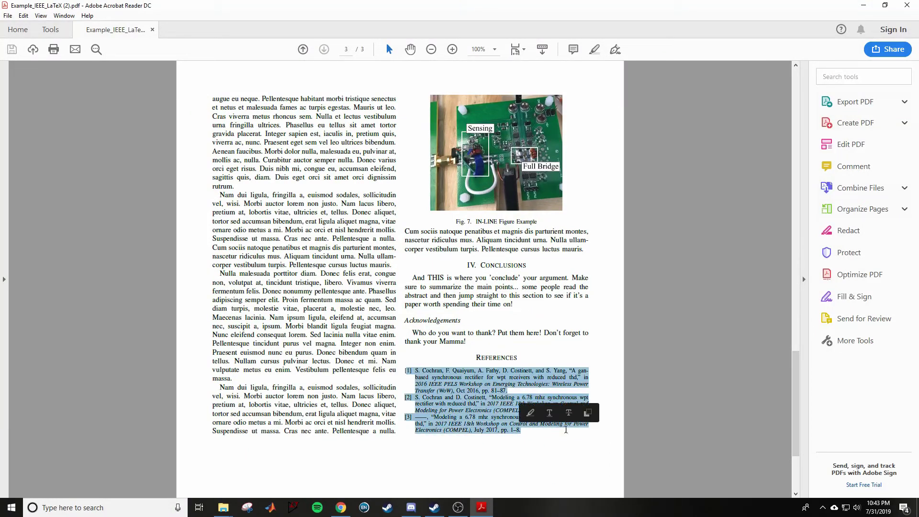
{"action": "left_click", "coordinate": [622, 402]}
{"action": "left_click_drag", "start_coordinate": [795, 413], "coordinate": [787, 128]}
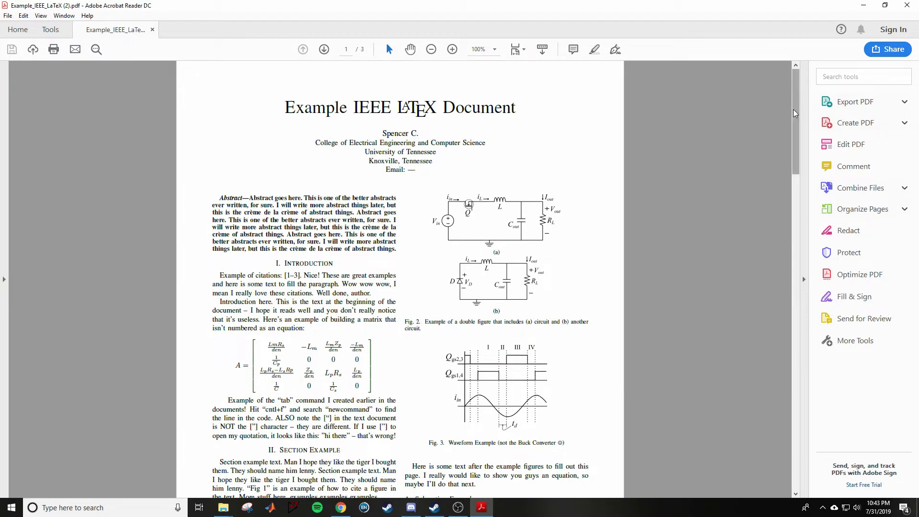
{"action": "left_click_drag", "start_coordinate": [794, 109], "coordinate": [791, 177]}
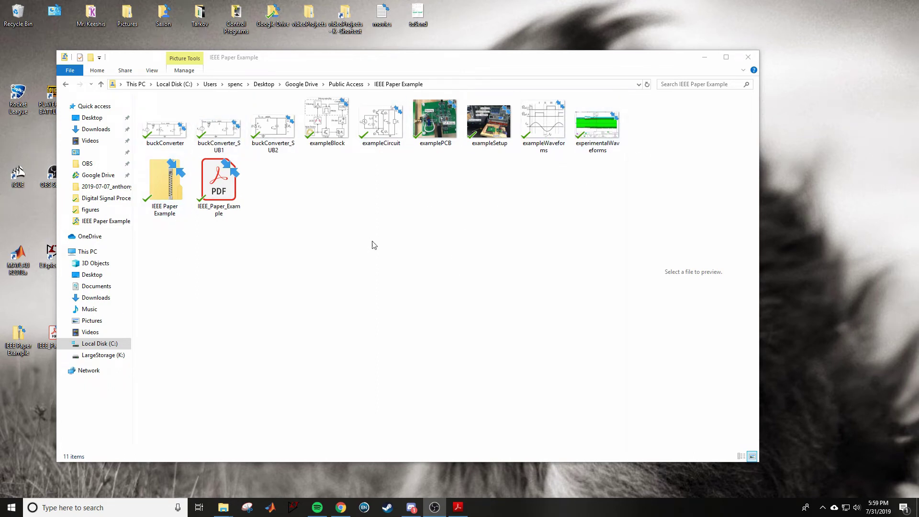
Select the zipped IEEE Paper Example project in the IEEE Paper Example folder.
{"action": "left_click", "coordinate": [167, 184]}
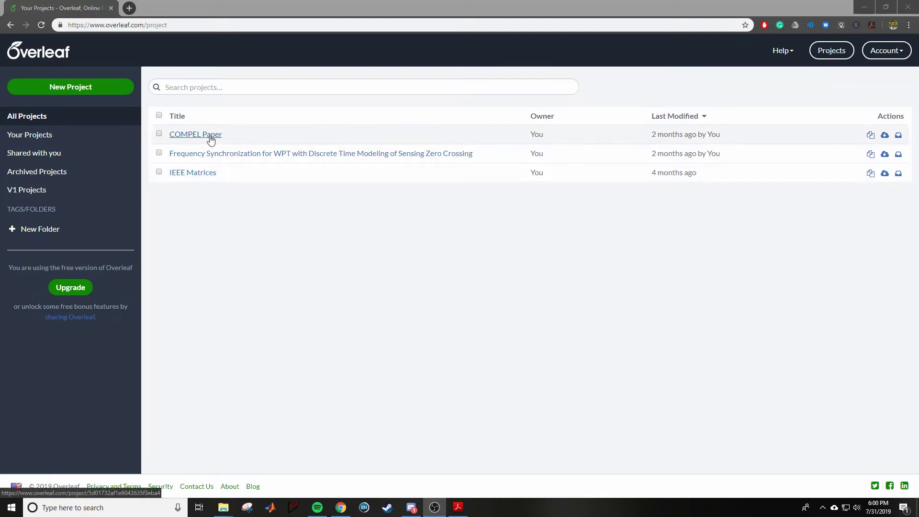
Upload IEEE Paper Example.zip from the IEEE Paper Example folder as a new Overleaf project.
{"action": "left_click", "coordinate": [91, 88]}
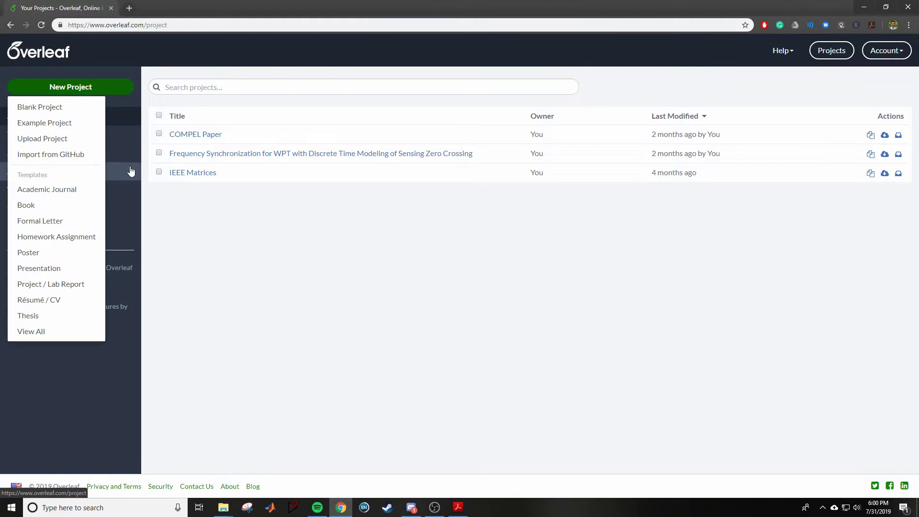
{"action": "left_click", "coordinate": [50, 140]}
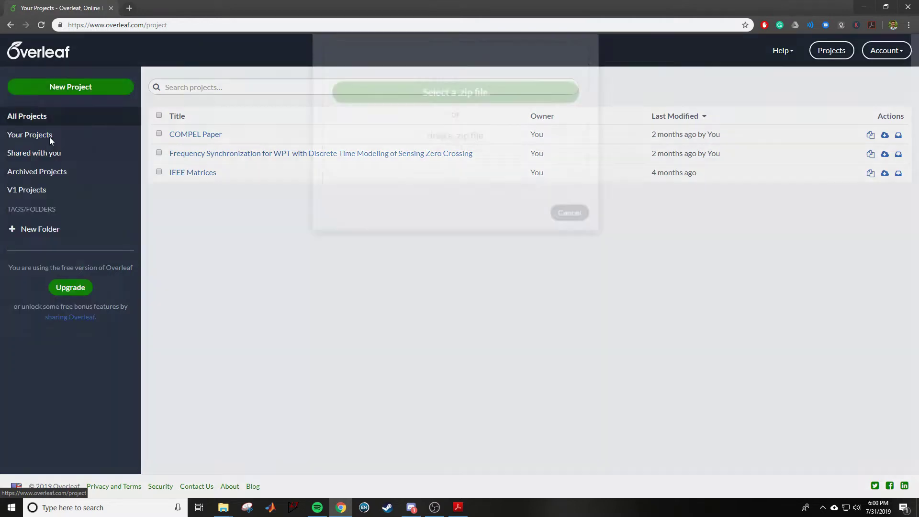
{"action": "left_click", "coordinate": [454, 136]}
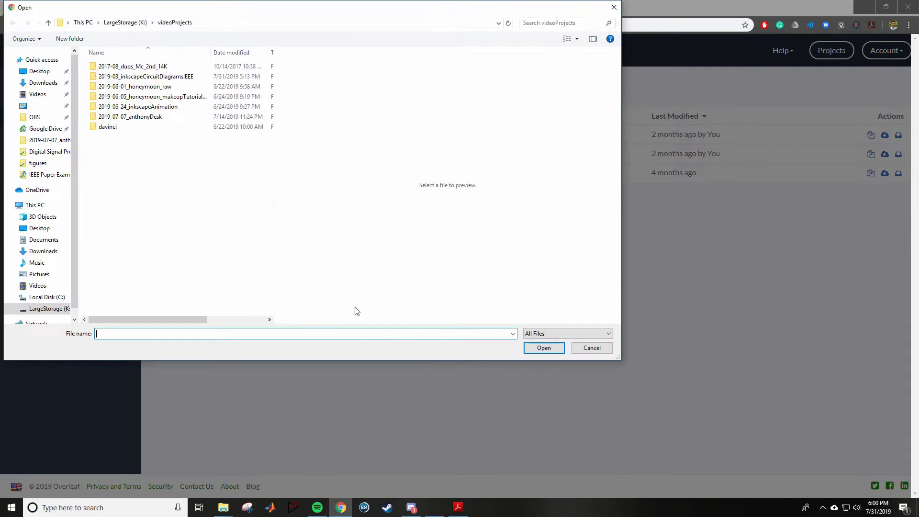
{"action": "left_click", "coordinate": [48, 175]}
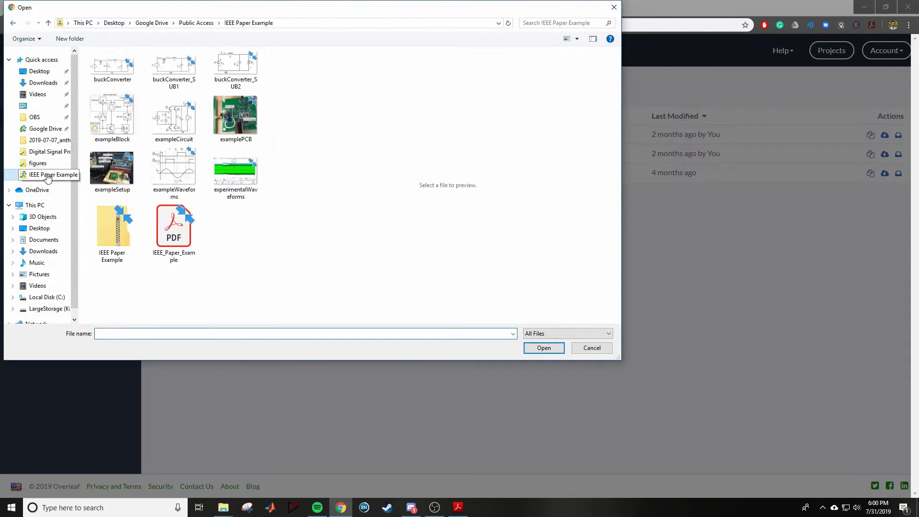
{"action": "double_click", "coordinate": [112, 230]}
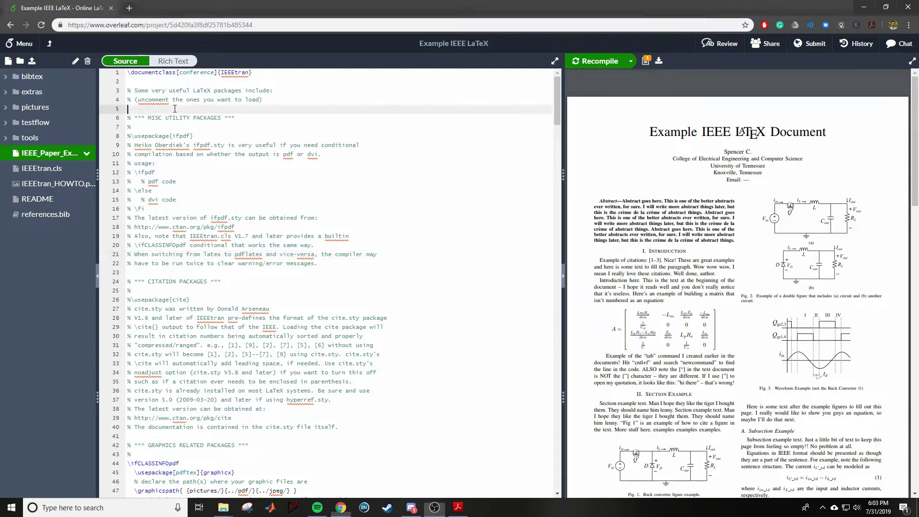
{"action": "left_click_drag", "start_coordinate": [222, 108], "coordinate": [324, 372]}
{"action": "left_click", "coordinate": [390, 375]}
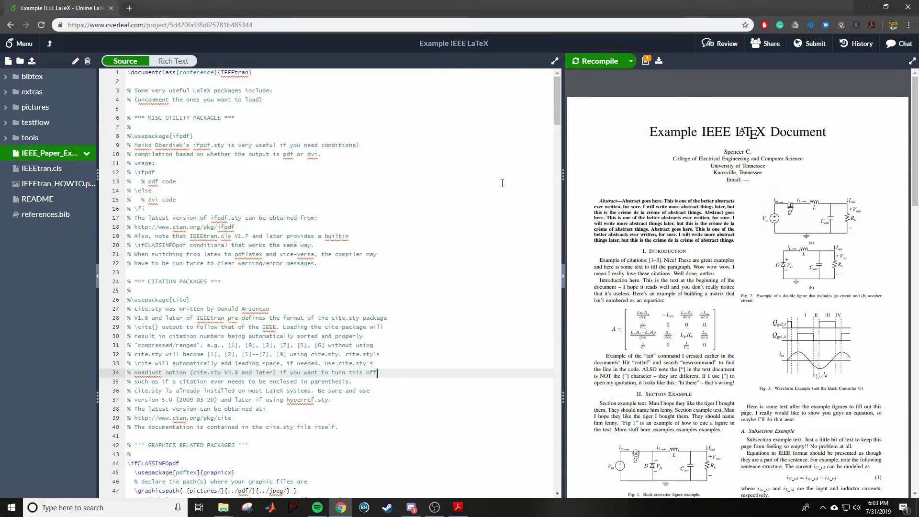
{"action": "mouse_move", "coordinate": [555, 106]}
{"action": "left_mouse_down"}
{"action": "mouse_move", "coordinate": [541, 220]}
{"action": "mouse_move", "coordinate": [548, 104]}
{"action": "left_mouse_up"}
{"action": "left_click_drag", "start_coordinate": [208, 217], "coordinate": [310, 373]}
{"action": "left_click", "coordinate": [36, 107]}
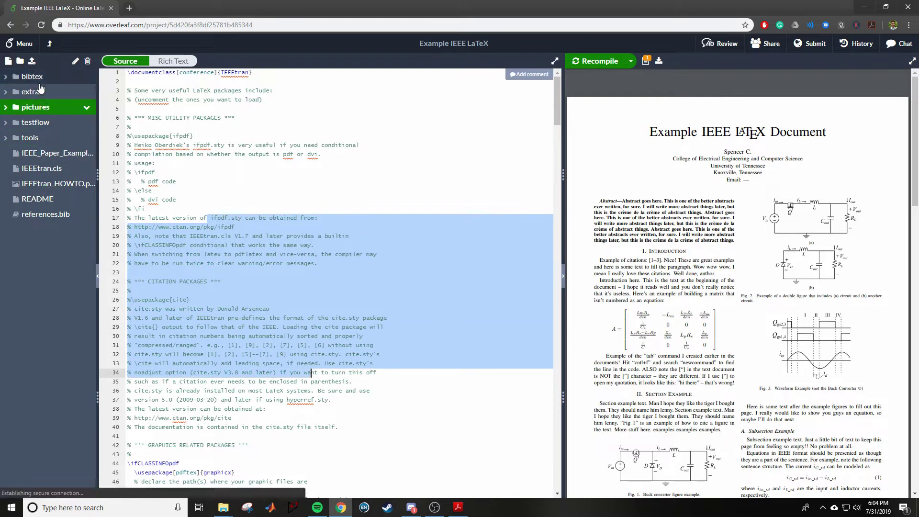
{"action": "left_click", "coordinate": [32, 76]}
{"action": "left_click", "coordinate": [32, 91]}
{"action": "left_click", "coordinate": [42, 124]}
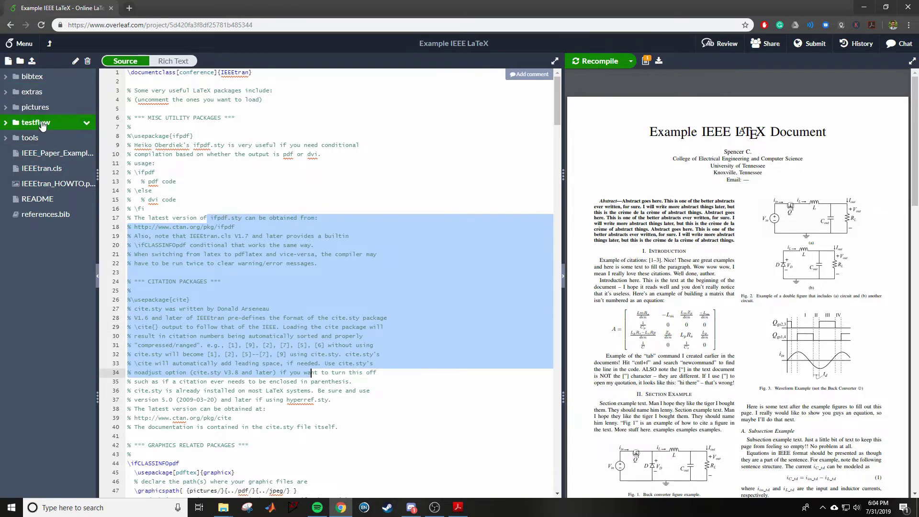
{"action": "left_click", "coordinate": [7, 76]}
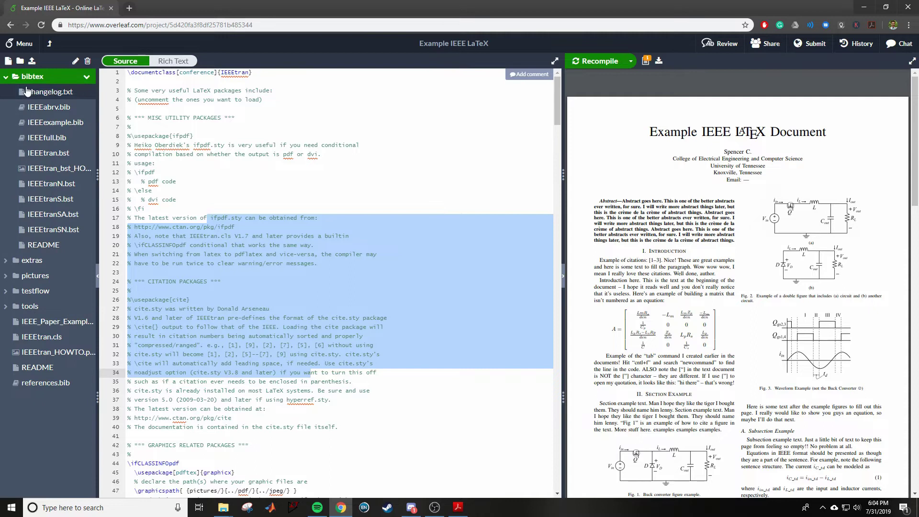
{"action": "left_click", "coordinate": [6, 76]}
{"action": "left_click", "coordinate": [6, 92]}
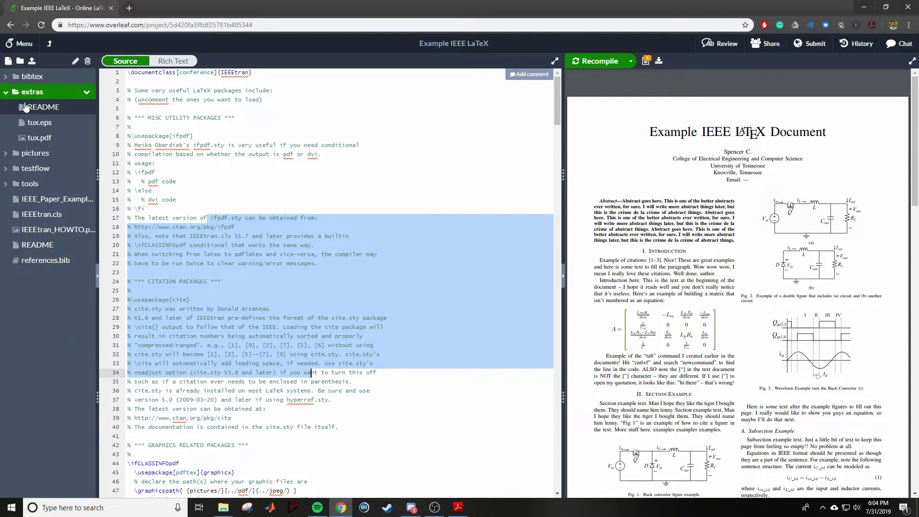
{"action": "left_click", "coordinate": [6, 92]}
{"action": "left_click", "coordinate": [6, 107]}
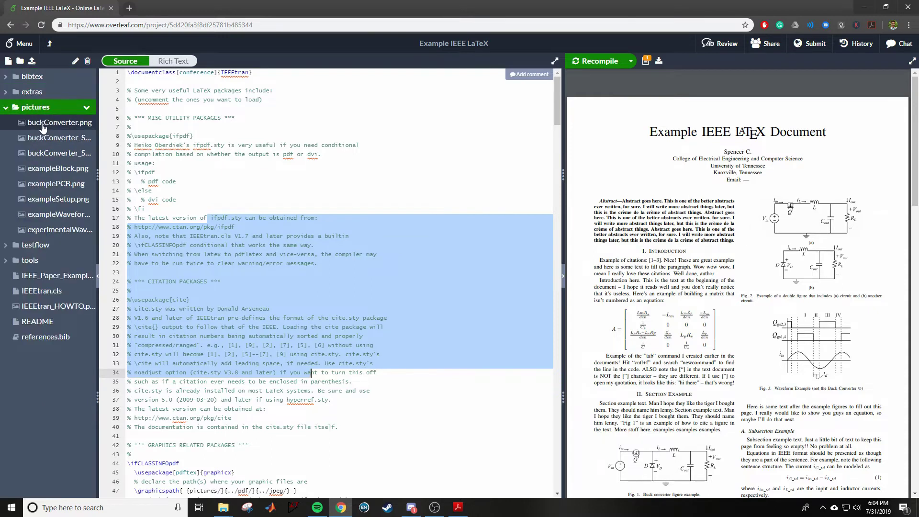
{"action": "left_click", "coordinate": [6, 112]}
{"action": "left_click", "coordinate": [7, 123]}
{"action": "left_click", "coordinate": [6, 125]}
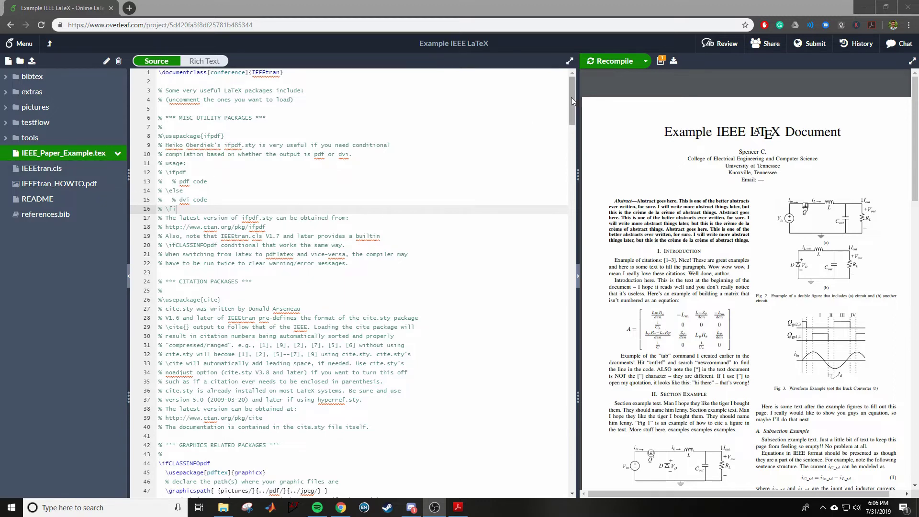
Highlight the cite.sty notes on lines 31–36 of the source.
{"action": "left_click_drag", "start_coordinate": [572, 98], "coordinate": [572, 123]}
{"action": "left_click", "coordinate": [333, 158]}
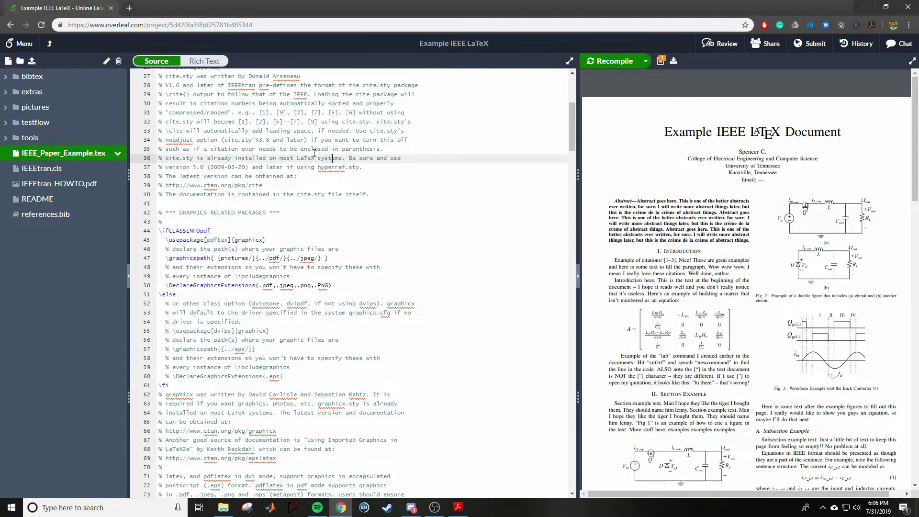
{"action": "left_click_drag", "start_coordinate": [314, 154], "coordinate": [288, 126]}
{"action": "left_click", "coordinate": [394, 158]}
Highlight the custom settings block, lines 204–226, and the \begin{document} line.
{"action": "left_click_drag", "start_coordinate": [570, 125], "coordinate": [548, 229]}
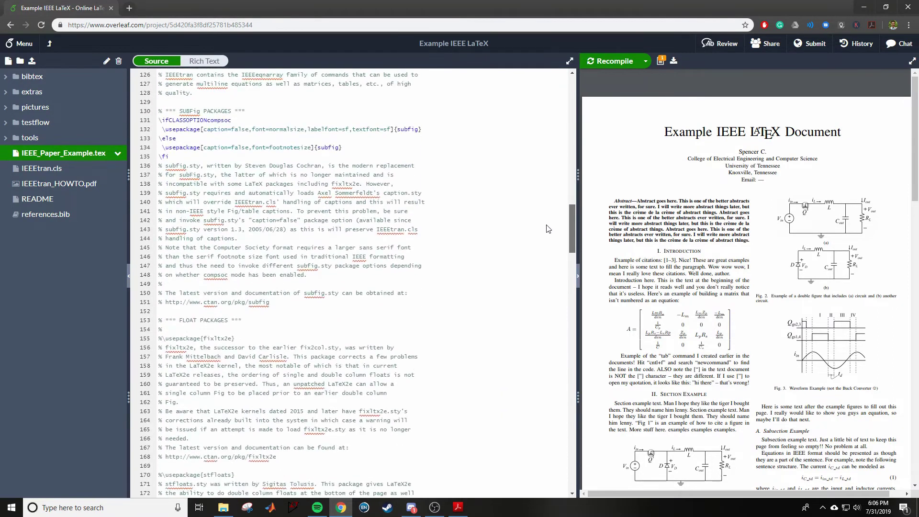
{"action": "scroll", "coordinate": [546, 248], "scroll_direction": "down", "scroll_amount": 14}
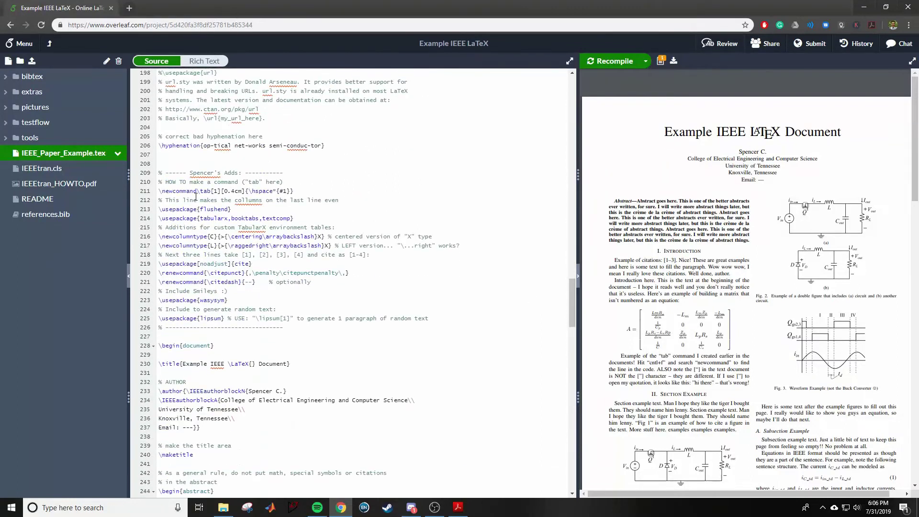
{"action": "mouse_move", "coordinate": [159, 173]}
{"action": "left_mouse_down"}
{"action": "mouse_move", "coordinate": [268, 282]}
{"action": "mouse_move", "coordinate": [295, 325]}
{"action": "mouse_move", "coordinate": [192, 181]}
{"action": "mouse_move", "coordinate": [161, 173]}
{"action": "left_mouse_up"}
{"action": "left_click", "coordinate": [338, 303]}
{"action": "left_click", "coordinate": [218, 145]}
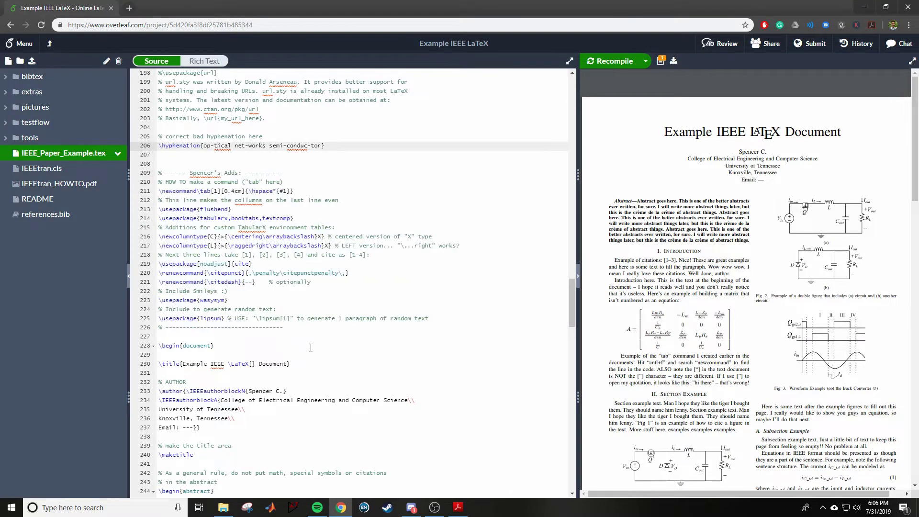
{"action": "left_click_drag", "start_coordinate": [314, 334], "coordinate": [192, 125]}
{"action": "left_click", "coordinate": [265, 262]}
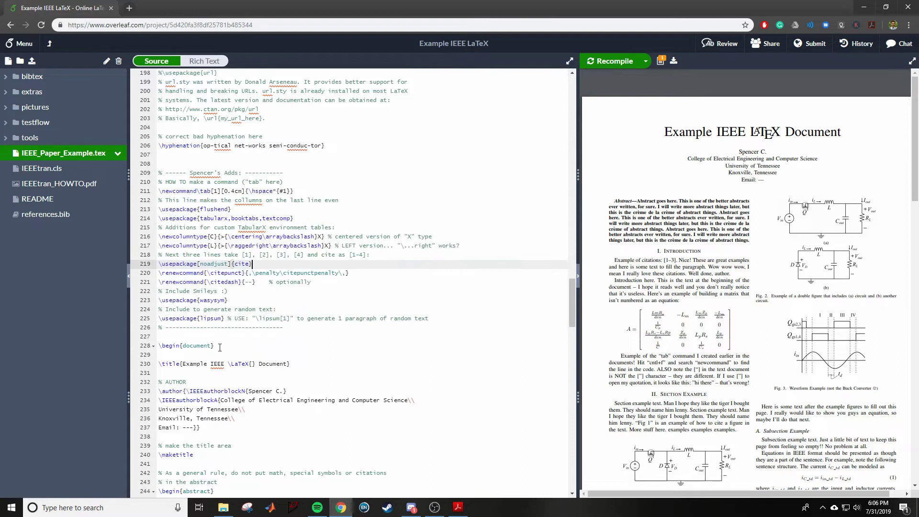
{"action": "left_click_drag", "start_coordinate": [219, 347], "coordinate": [168, 348]}
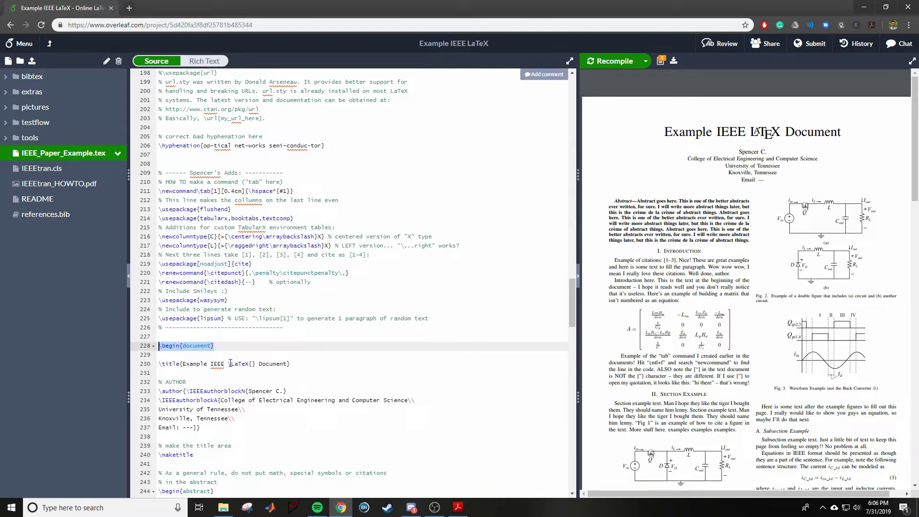
{"action": "left_click_drag", "start_coordinate": [229, 347], "coordinate": [159, 348]}
{"action": "left_click", "coordinate": [242, 328]}
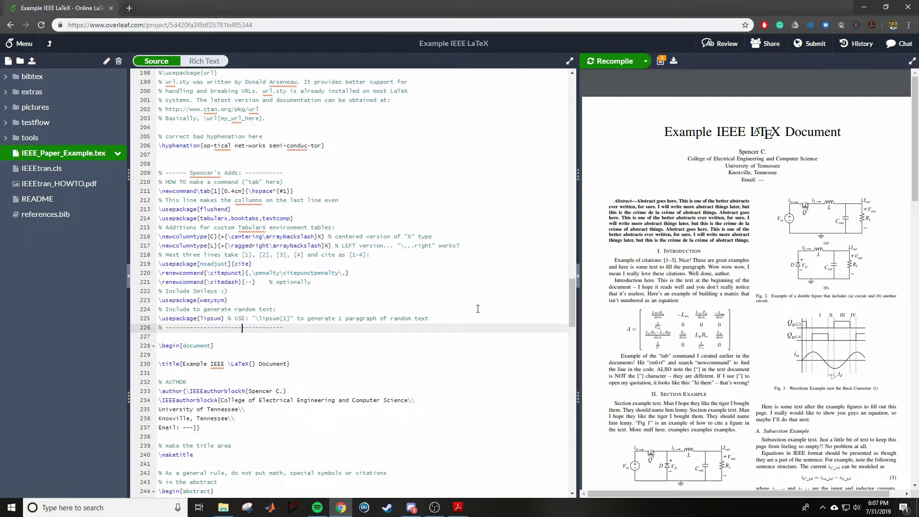
Point out \usepackage{lipsum} on line 225 and its '1 paragraph of random text' comment.
{"action": "left_click_drag", "start_coordinate": [571, 301], "coordinate": [571, 309]}
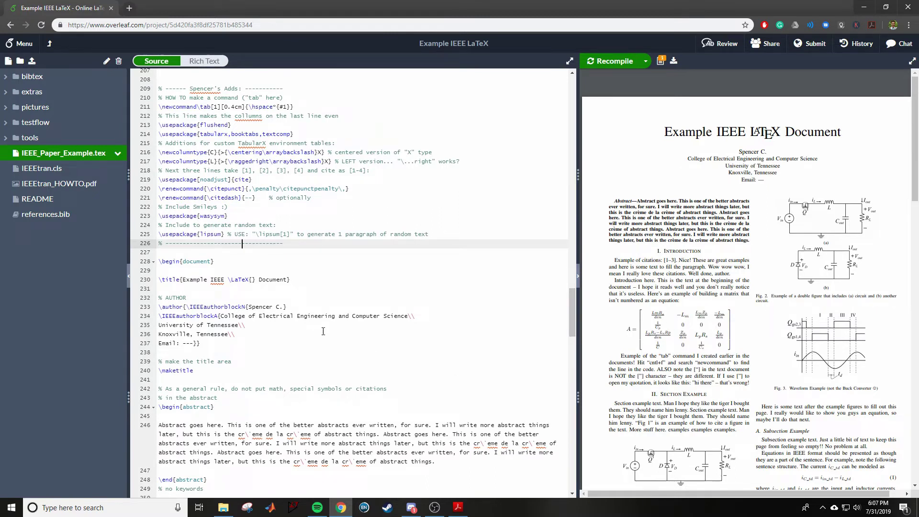
{"action": "double_click", "coordinate": [171, 216]}
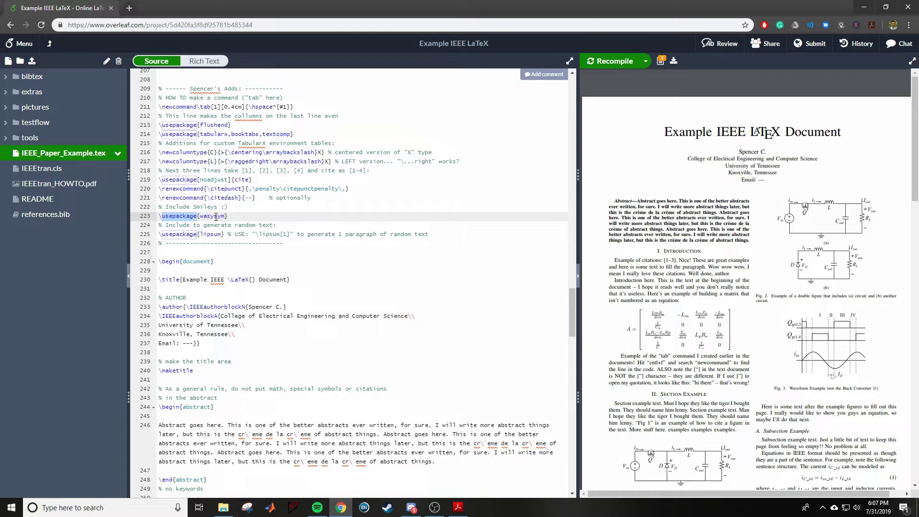
{"action": "left_click", "coordinate": [233, 217]}
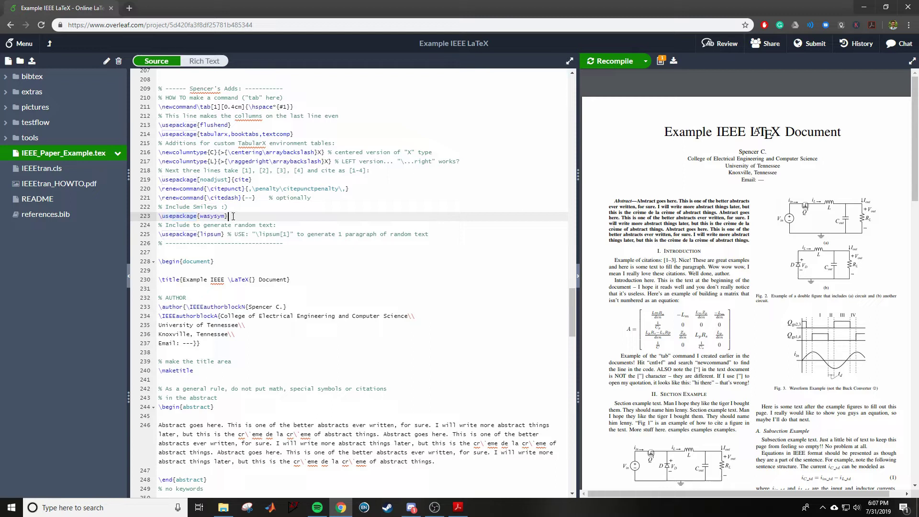
{"action": "left_click_drag", "start_coordinate": [226, 235], "coordinate": [162, 238]}
{"action": "left_click", "coordinate": [228, 243]}
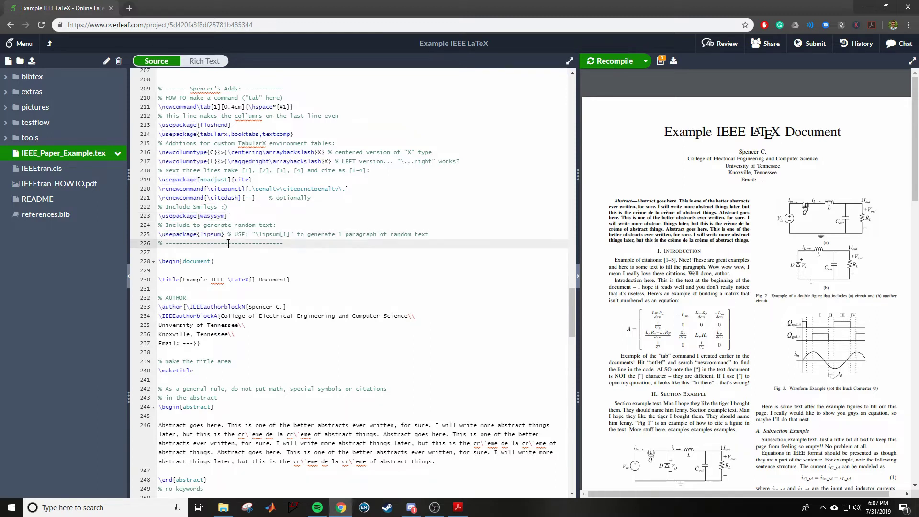
{"action": "double_click", "coordinate": [213, 235]}
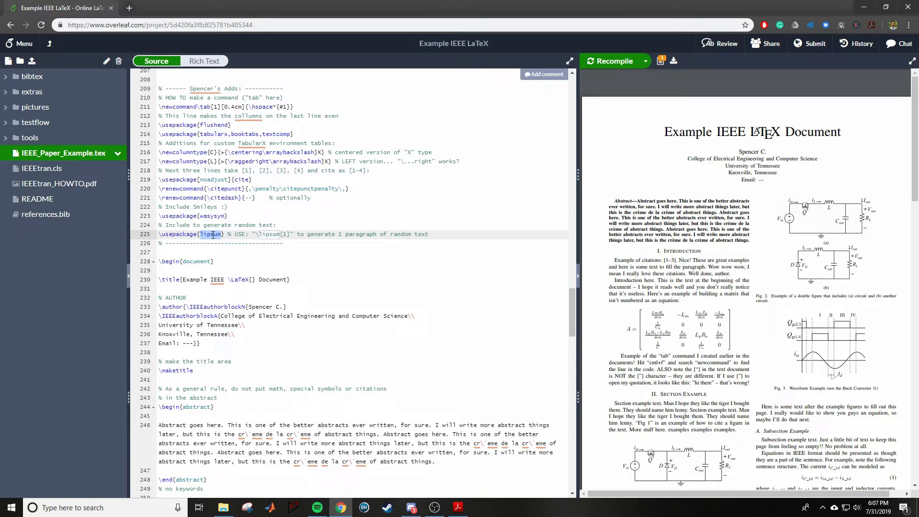
{"action": "left_click_drag", "start_coordinate": [380, 434], "coordinate": [159, 416]}
{"action": "left_click", "coordinate": [388, 389]}
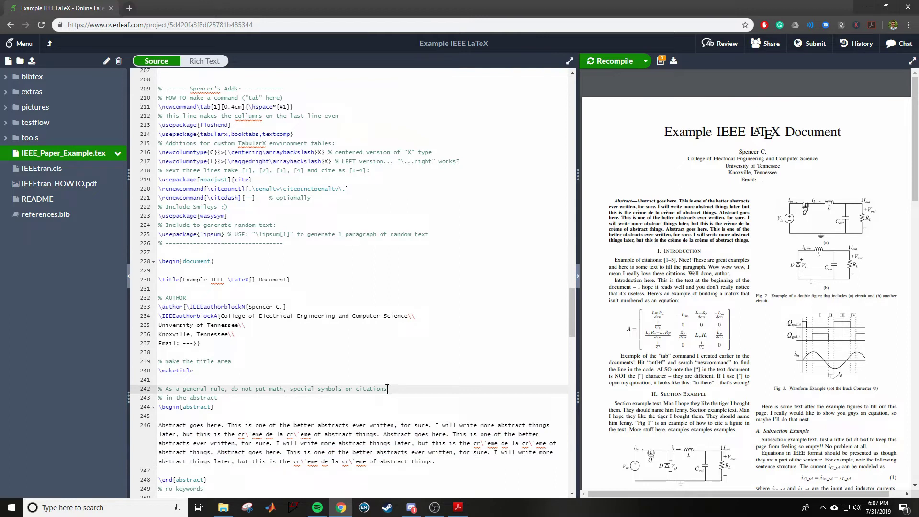
{"action": "double_click", "coordinate": [225, 234]}
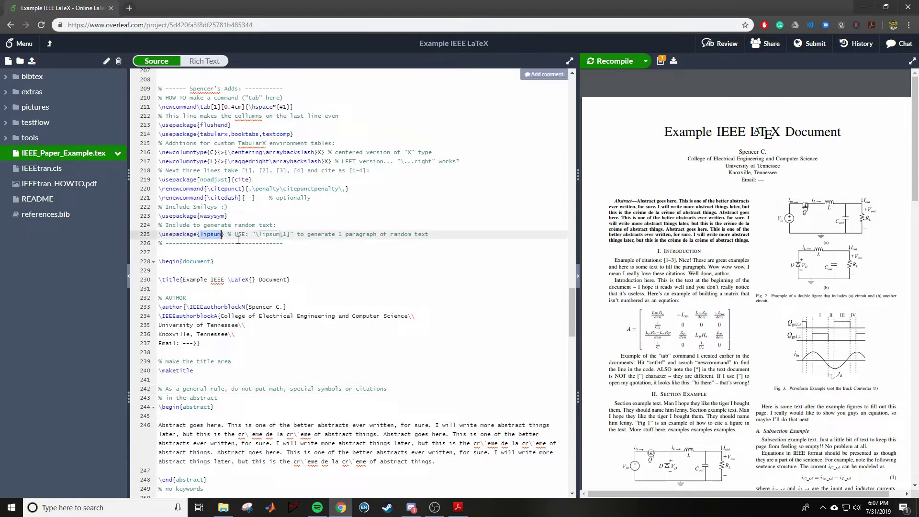
{"action": "left_click", "coordinate": [277, 249]}
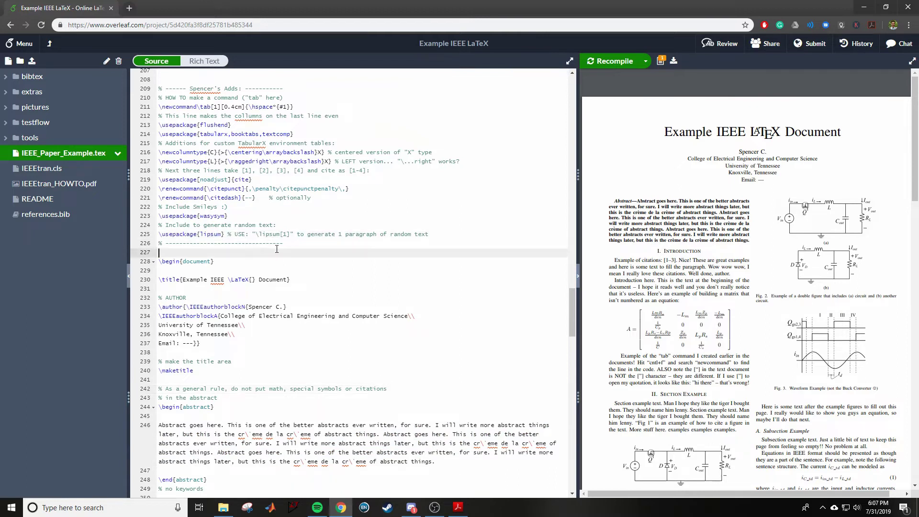
{"action": "double_click", "coordinate": [210, 234]}
{"action": "key", "text": "End"}
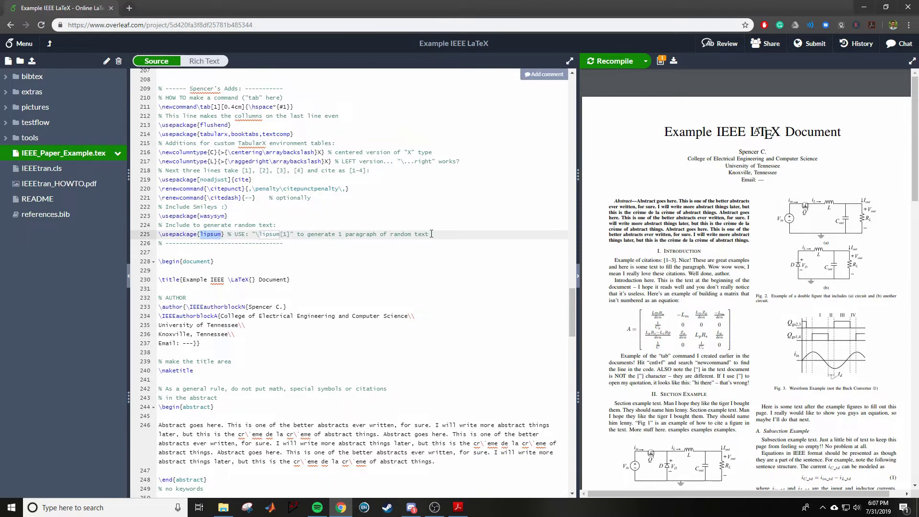
{"action": "key", "text": "ctrl+shift+Left"}
{"action": "key", "text": "ctrl+shift+Left"}
{"action": "key", "text": "ctrl+shift+Left"}
{"action": "key", "text": "ctrl+shift+Left"}
{"action": "key", "text": "ctrl+shift+Left"}
Enlarge the preview to highlight the Lorem ipsum paragraph on page 2, then widen the editor again.
{"action": "left_click_drag", "start_coordinate": [914, 180], "coordinate": [908, 371]}
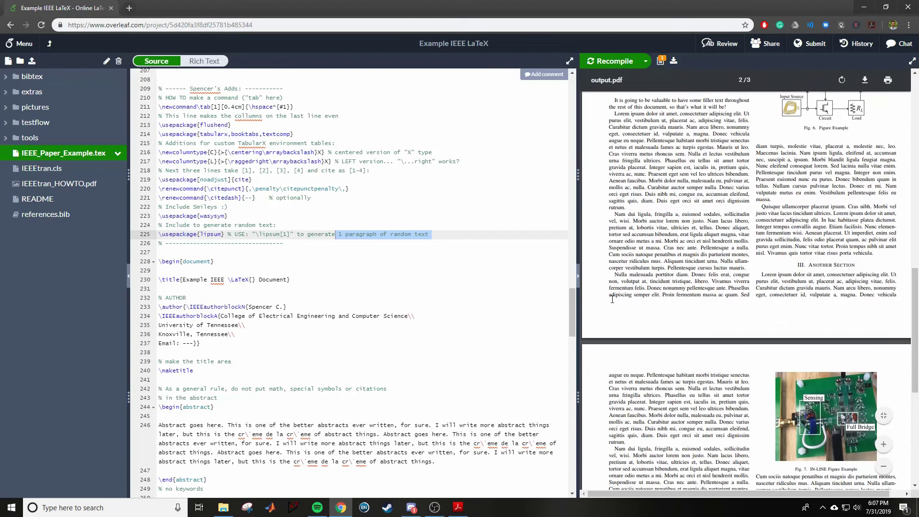
{"action": "left_click_drag", "start_coordinate": [578, 252], "coordinate": [327, 261]}
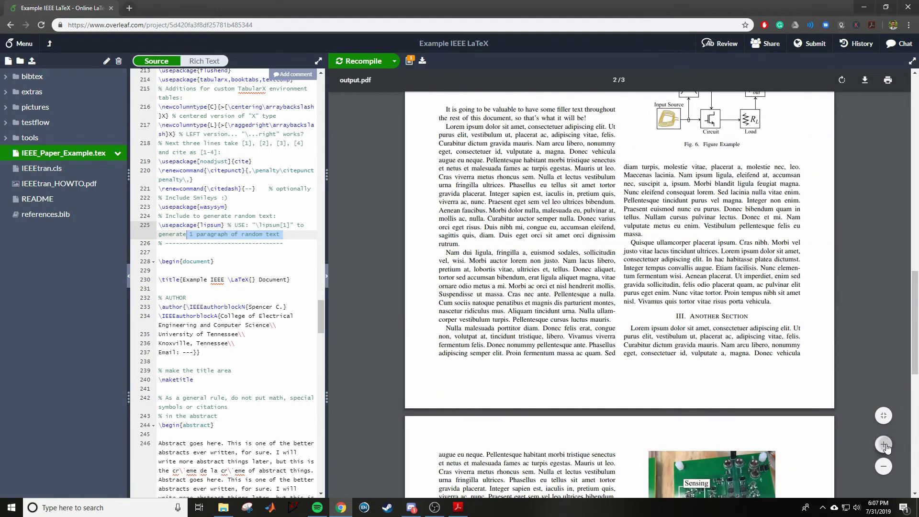
{"action": "left_click", "coordinate": [884, 444]}
{"action": "left_click_drag", "start_coordinate": [455, 206], "coordinate": [623, 360]}
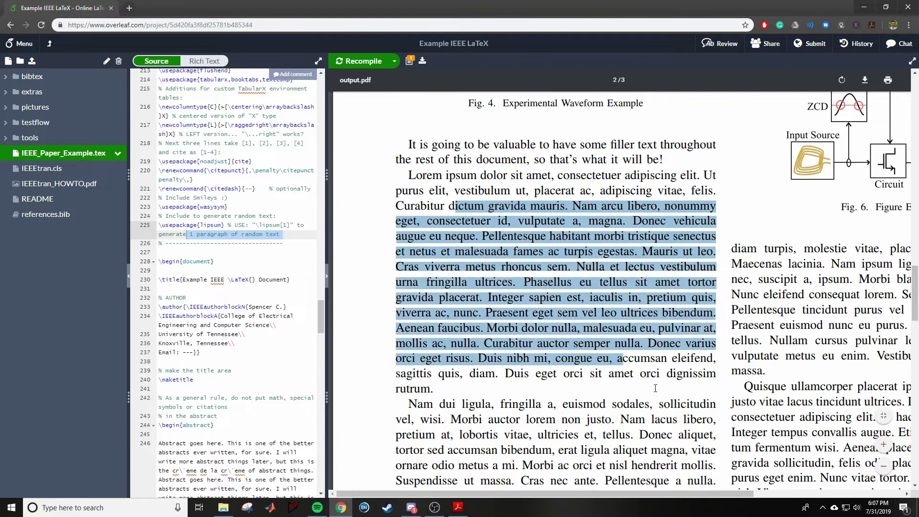
{"action": "left_click", "coordinate": [596, 386]}
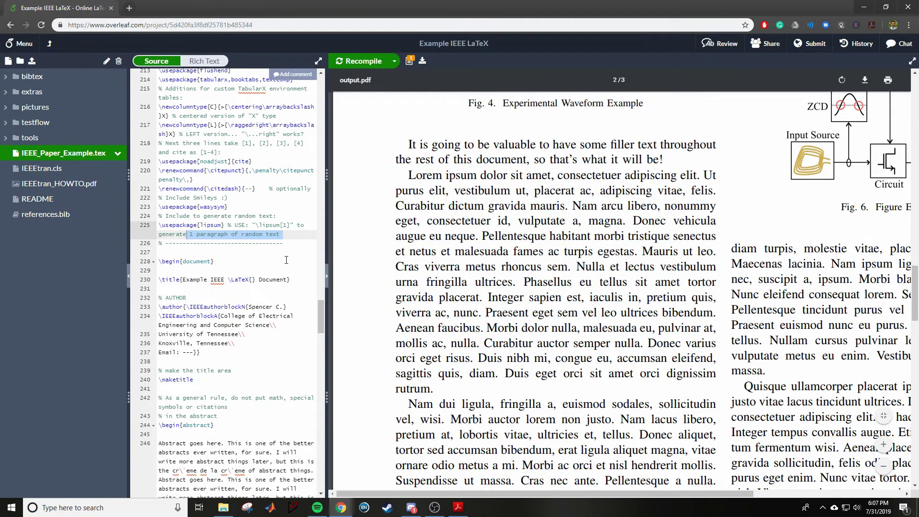
{"action": "double_click", "coordinate": [204, 225]}
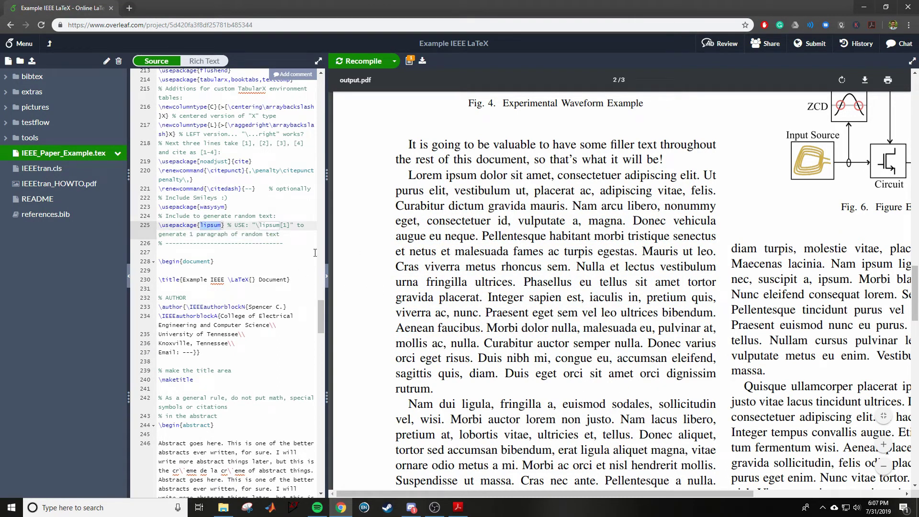
{"action": "left_click_drag", "start_coordinate": [327, 250], "coordinate": [652, 249]}
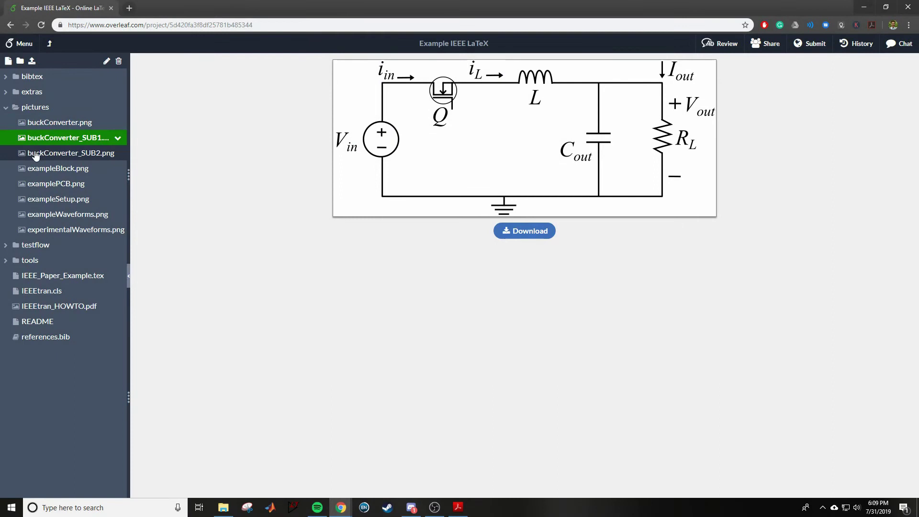
View the buckConverter_SUB2 image and browse the pictures and bibtex folders.
{"action": "left_click", "coordinate": [37, 154]}
{"action": "left_click", "coordinate": [7, 109]}
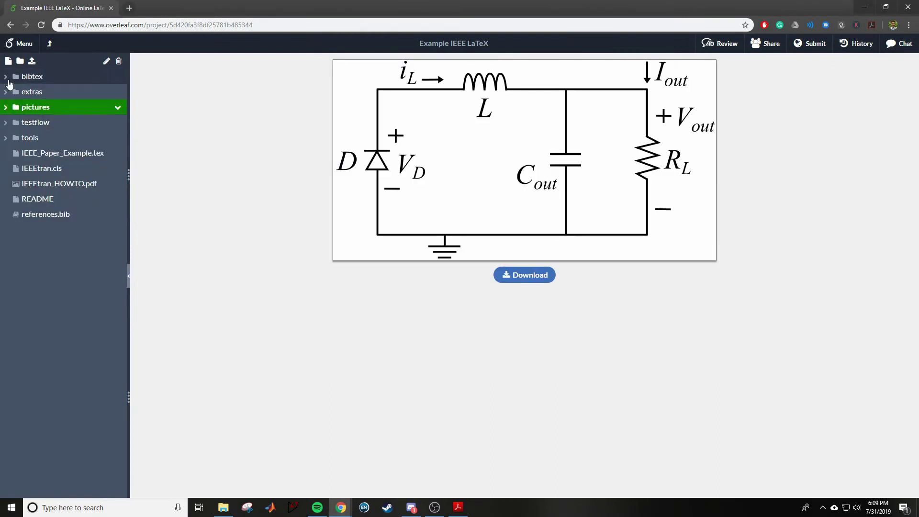
{"action": "left_click", "coordinate": [30, 76]}
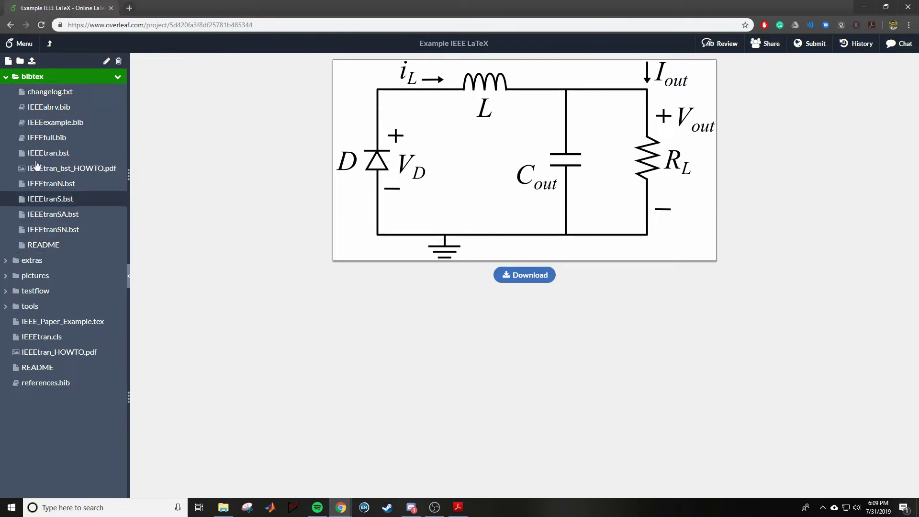
{"action": "left_click", "coordinate": [7, 78]}
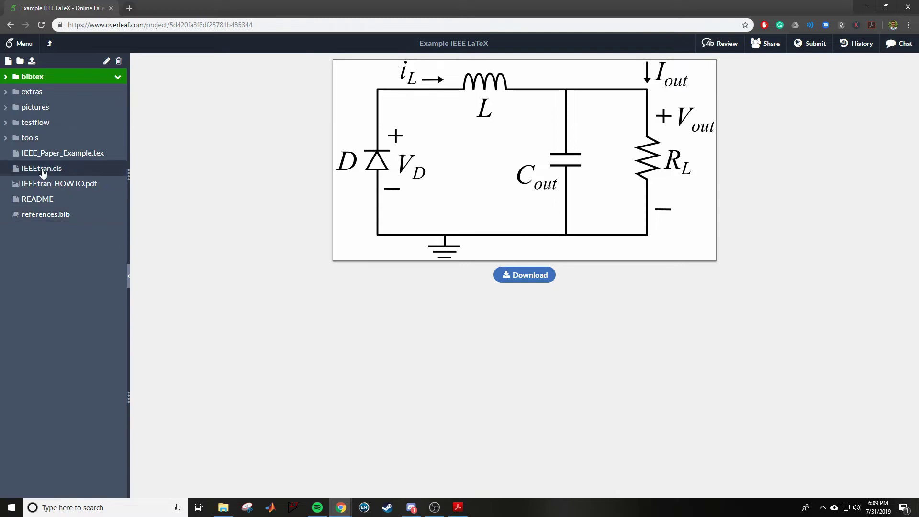
Open IEEE_Paper_Example.tex and follow the [1–3] citation down to the References list in the preview.
{"action": "left_click", "coordinate": [53, 158]}
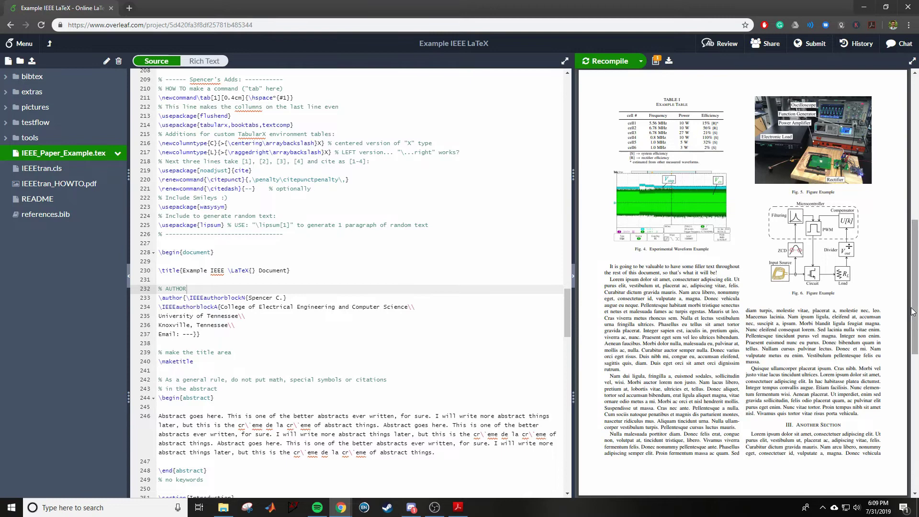
{"action": "scroll", "coordinate": [729, 234], "scroll_direction": "up", "scroll_amount": 3}
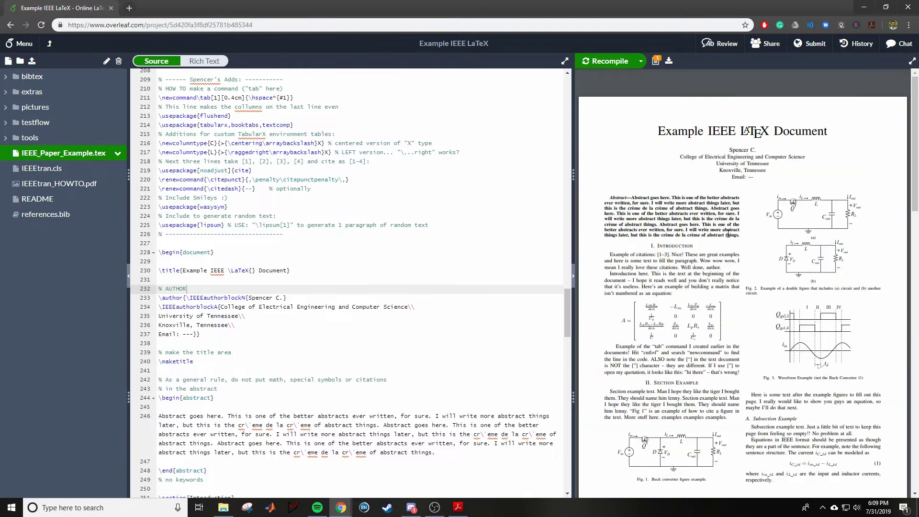
{"action": "double_click", "coordinate": [658, 254]}
{"action": "left_click_drag", "start_coordinate": [910, 152], "coordinate": [915, 349]}
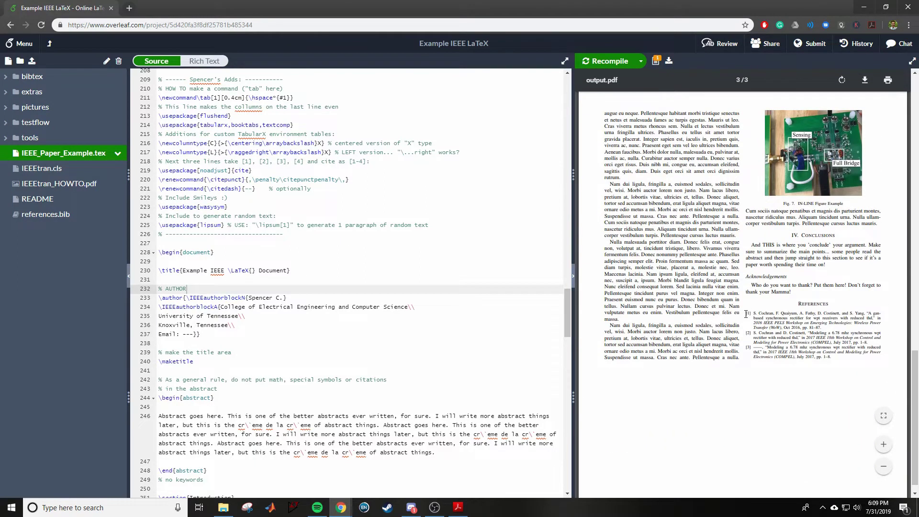
{"action": "left_click_drag", "start_coordinate": [749, 315], "coordinate": [839, 366]}
{"action": "left_click", "coordinate": [814, 330]}
Open references.bib and highlight its entries, including the full B entry on lines 14–26.
{"action": "left_click", "coordinate": [54, 224]}
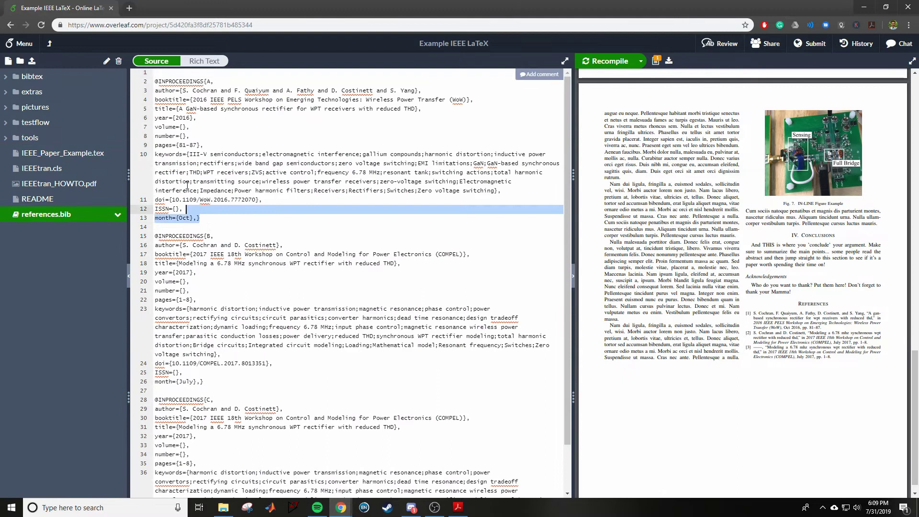
{"action": "key", "text": "shift+Up"}
{"action": "key", "text": "shift+Up"}
{"action": "key", "text": "shift+Up"}
{"action": "key", "text": "shift+Up"}
{"action": "key", "text": "shift+Up"}
{"action": "key", "text": "shift+Up"}
{"action": "key", "text": "shift+Up"}
{"action": "key", "text": "shift+Up"}
{"action": "key", "text": "shift+Up"}
{"action": "key", "text": "shift+Up"}
{"action": "key", "text": "shift+Up"}
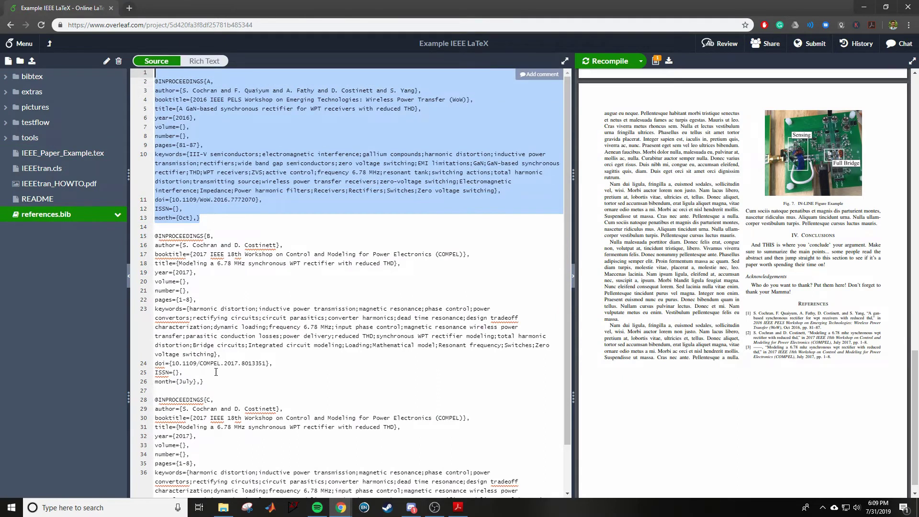
{"action": "left_click_drag", "start_coordinate": [214, 382], "coordinate": [150, 237]}
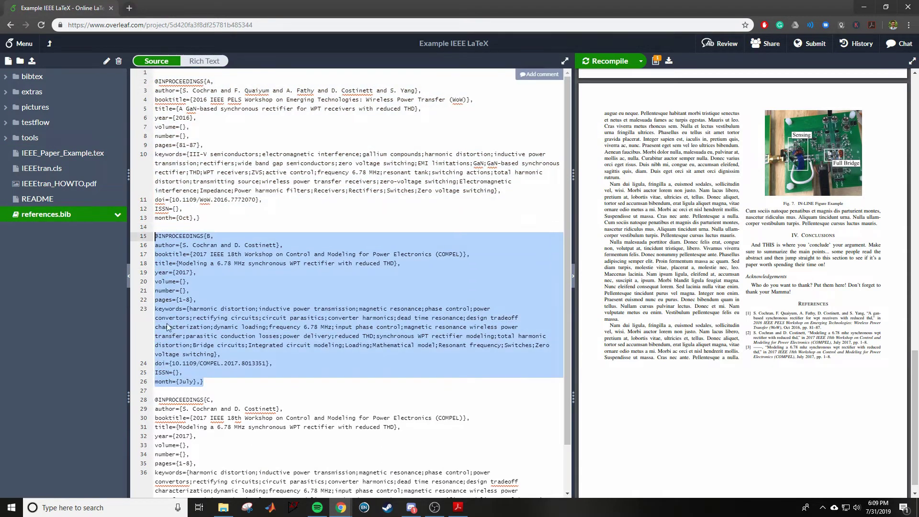
{"action": "left_click_drag", "start_coordinate": [214, 382], "coordinate": [168, 239]}
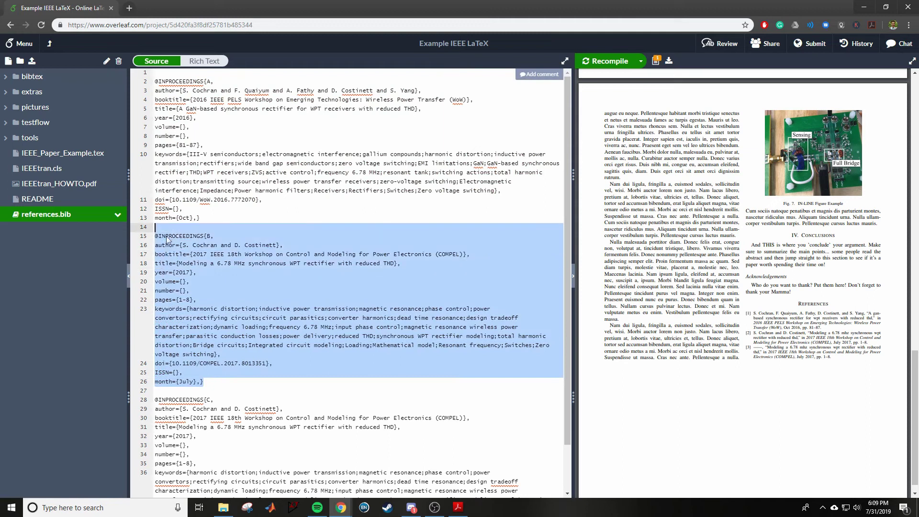
{"action": "left_click", "coordinate": [207, 318]}
{"action": "left_click", "coordinate": [204, 381]}
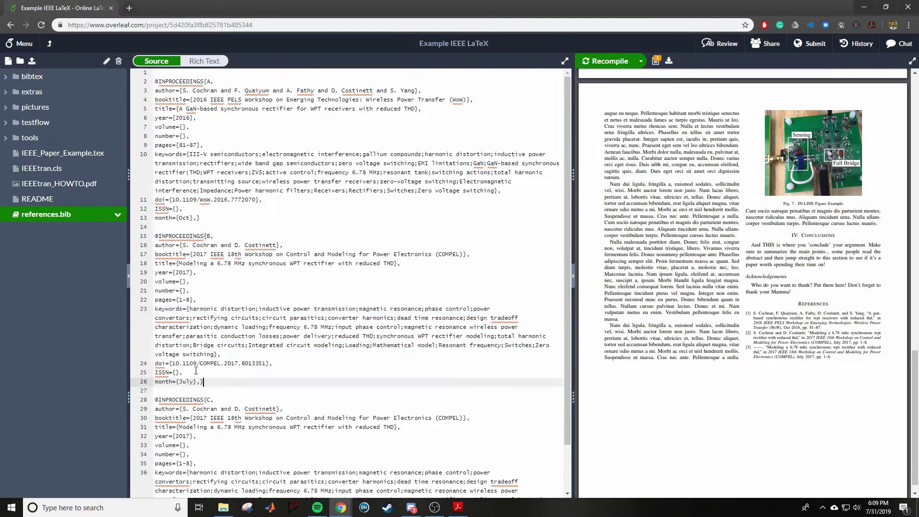
{"action": "left_click_drag", "start_coordinate": [204, 382], "coordinate": [154, 226]}
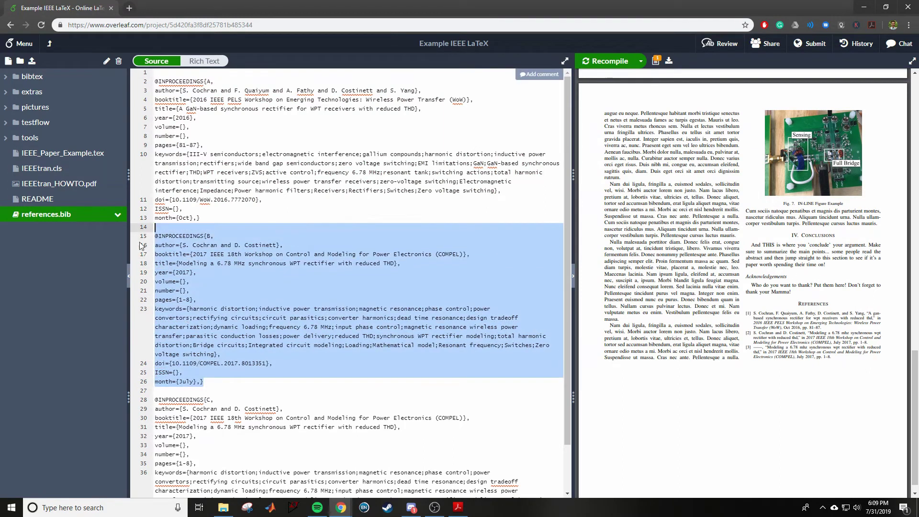
Highlight the \cite{A,B,C} citation on line 253 of IEEE_Paper_Example.tex.
{"action": "left_click", "coordinate": [62, 154]}
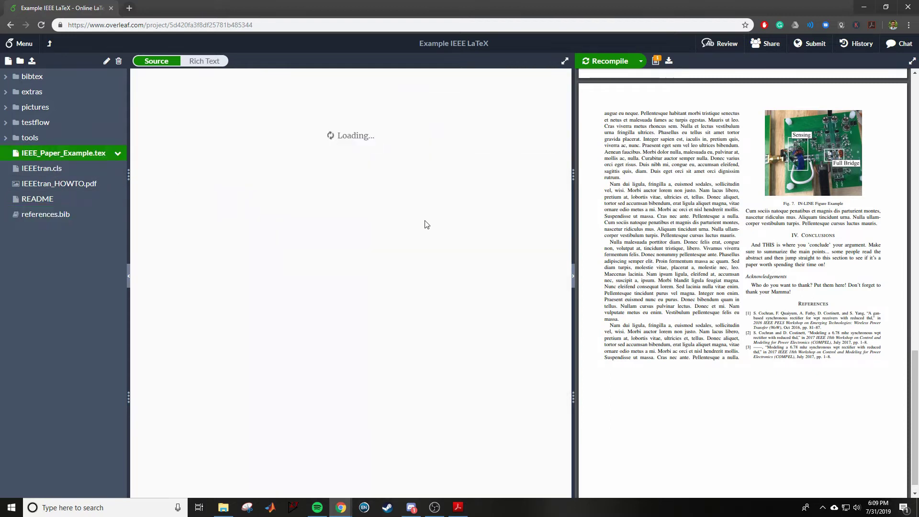
{"action": "left_click_drag", "start_coordinate": [568, 306], "coordinate": [570, 343]}
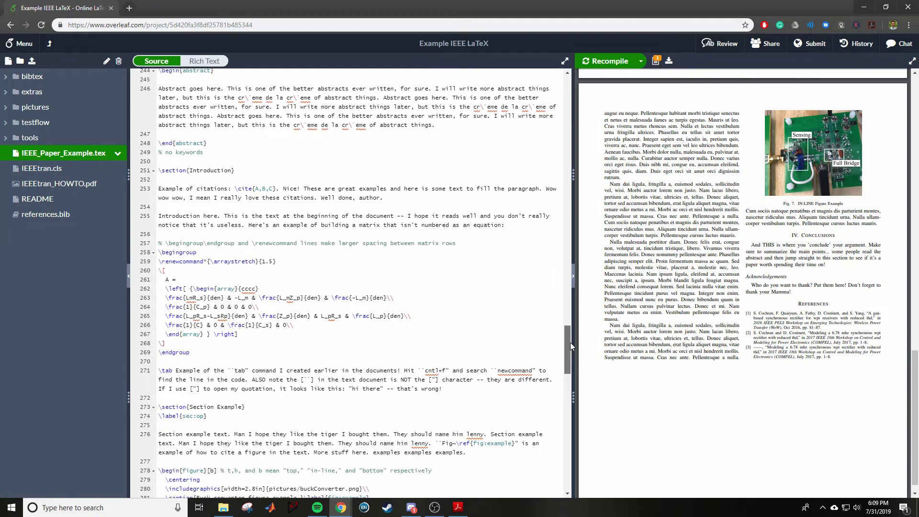
{"action": "left_click_drag", "start_coordinate": [236, 189], "coordinate": [277, 189]}
Mark citation keys A, B and C in references.bib, then return to the main source.
{"action": "left_click", "coordinate": [48, 217]}
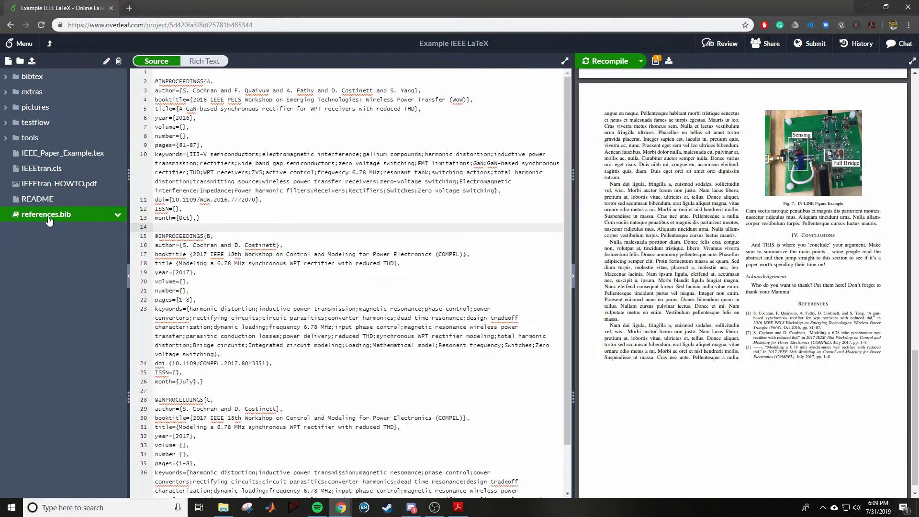
{"action": "double_click", "coordinate": [209, 82]}
{"action": "double_click", "coordinate": [209, 236]}
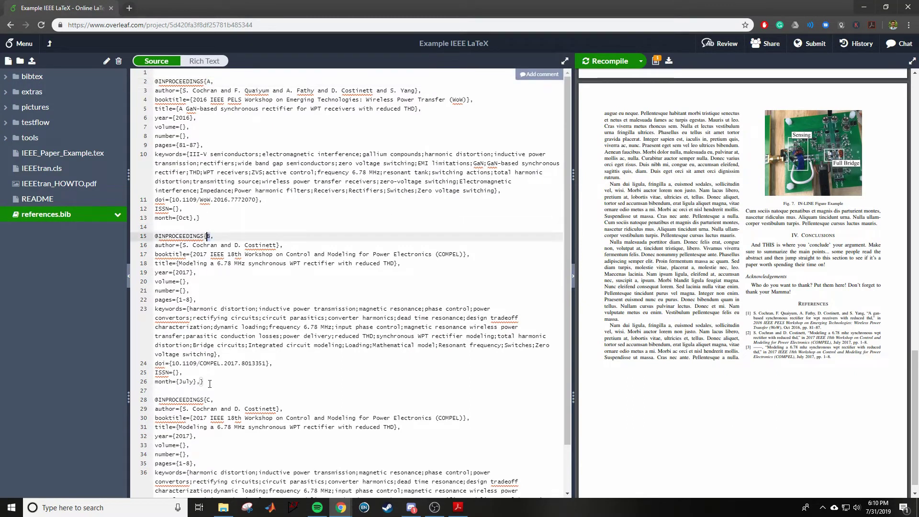
{"action": "double_click", "coordinate": [209, 400]}
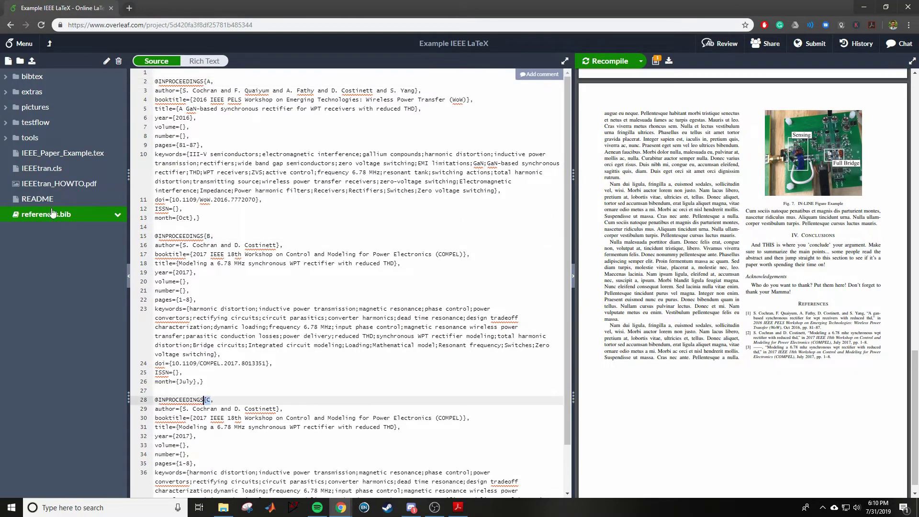
{"action": "left_click", "coordinate": [54, 153]}
Highlight \cite{A,B,C} and the matching numbered references [1]–[3] on the last PDF page.
{"action": "left_click_drag", "start_coordinate": [277, 190], "coordinate": [230, 191]}
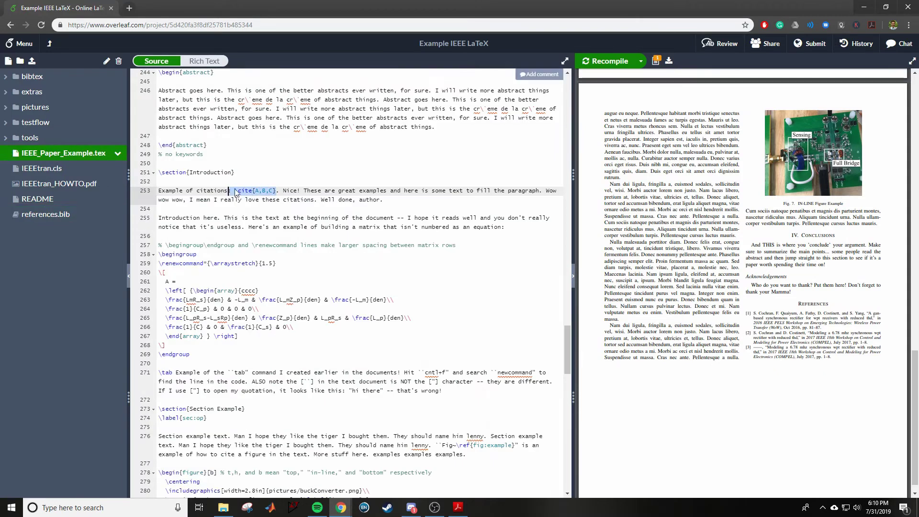
{"action": "scroll", "coordinate": [687, 242], "scroll_direction": "up", "scroll_amount": 20}
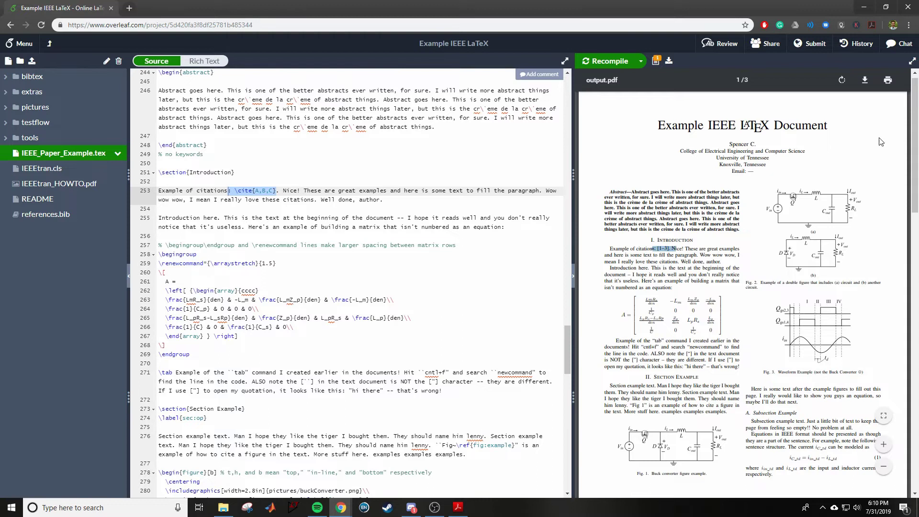
{"action": "left_click_drag", "start_coordinate": [914, 123], "coordinate": [893, 381]}
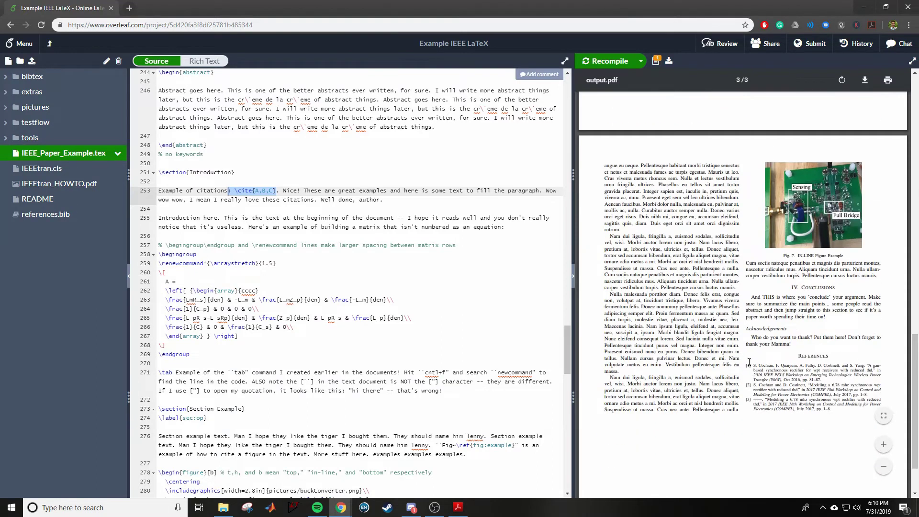
{"action": "left_click_drag", "start_coordinate": [749, 361], "coordinate": [835, 413]}
{"action": "left_click", "coordinate": [812, 395]}
{"action": "left_click", "coordinate": [346, 227]}
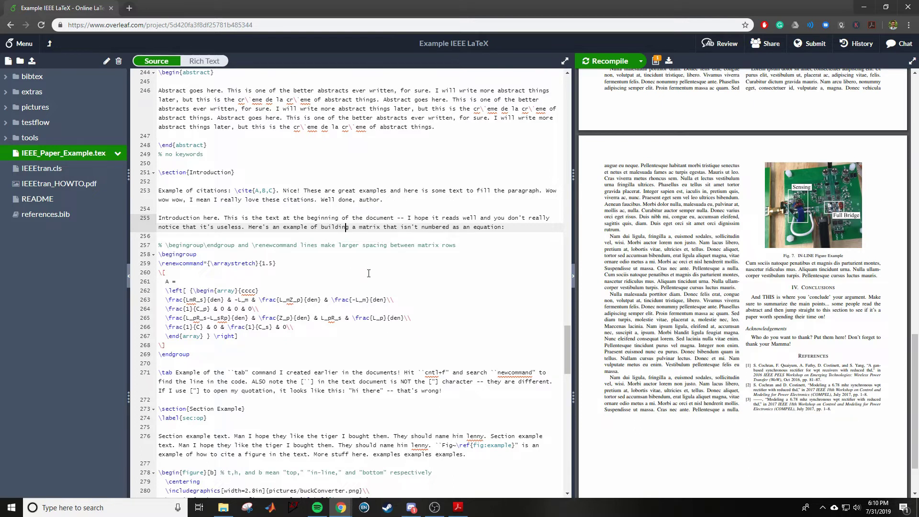
Select the unnumbered matrix block, lines 256–269, and its rendered matrix in the preview.
{"action": "scroll", "coordinate": [444, 268], "scroll_direction": "down", "scroll_amount": 2}
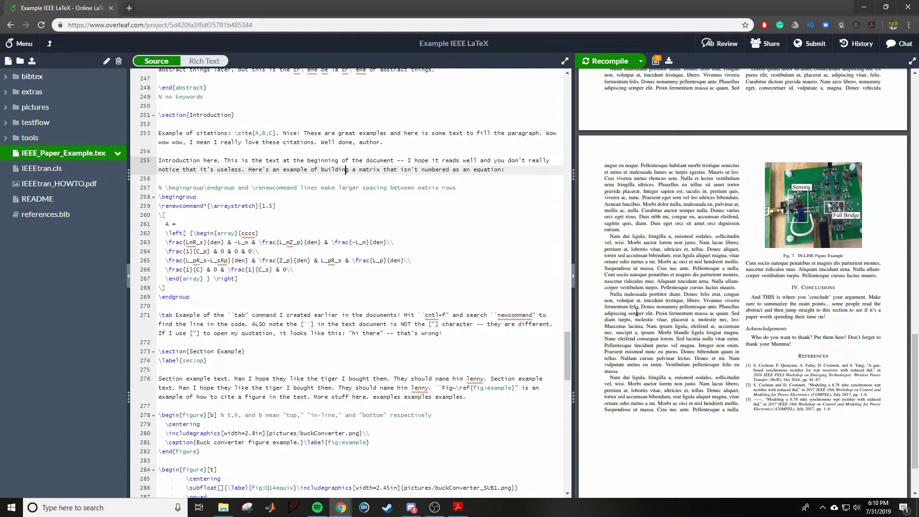
{"action": "left_click_drag", "start_coordinate": [916, 367], "coordinate": [917, 120]}
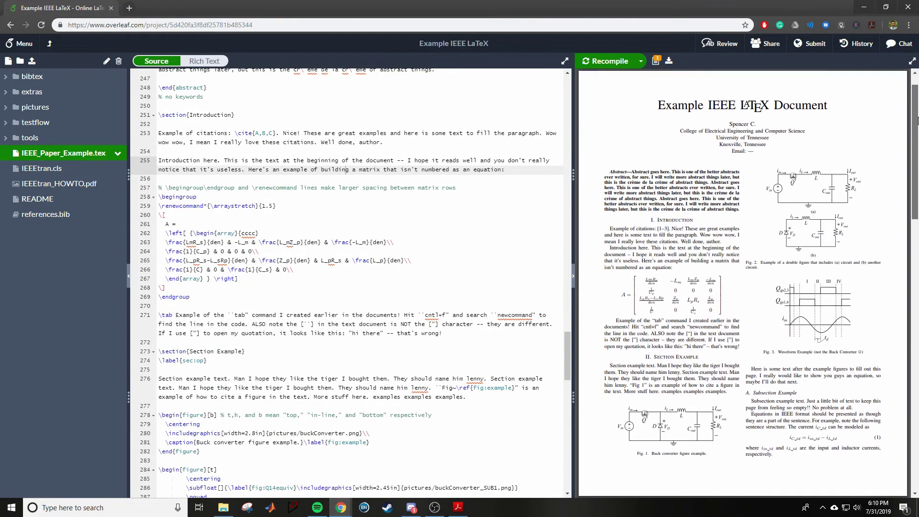
{"action": "left_click_drag", "start_coordinate": [206, 298], "coordinate": [159, 178]}
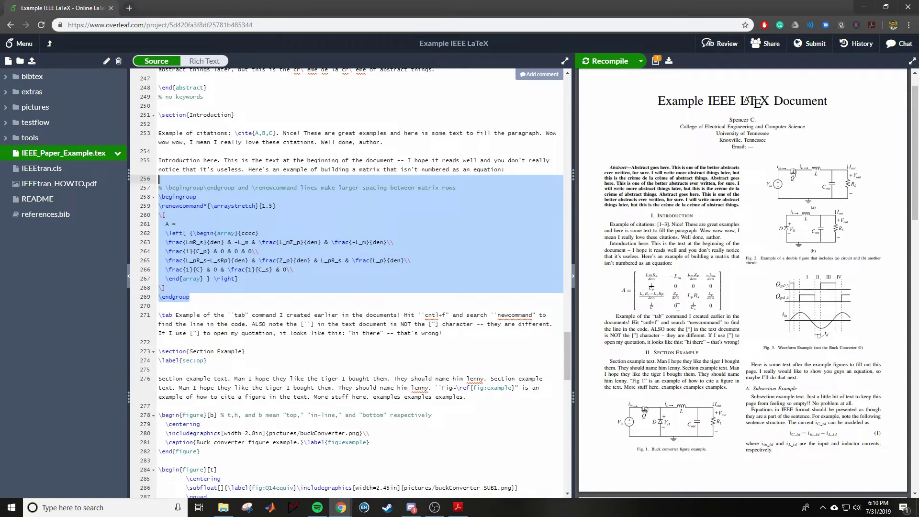
{"action": "left_click_drag", "start_coordinate": [723, 295], "coordinate": [627, 282]}
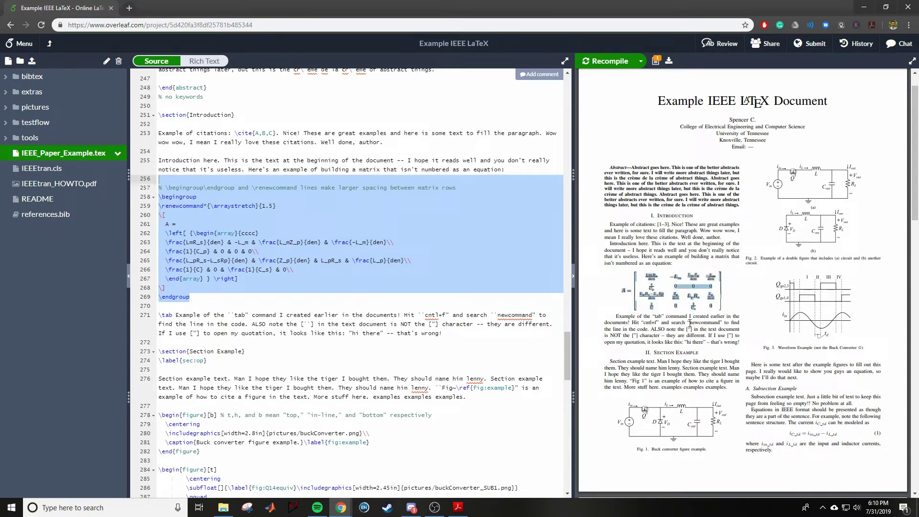
{"action": "left_click", "coordinate": [205, 305]}
Select the buck converter figure block, lines 278–282, noting its image name and 2.8in width.
{"action": "scroll", "coordinate": [205, 305], "scroll_direction": "down", "scroll_amount": 5}
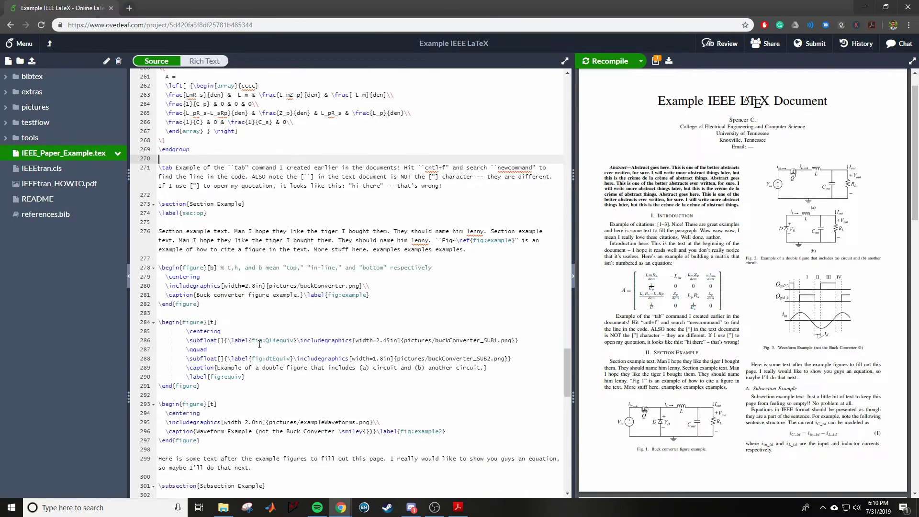
{"action": "left_click", "coordinate": [204, 305]}
{"action": "left_click_drag", "start_coordinate": [204, 304], "coordinate": [149, 270]}
{"action": "left_click", "coordinate": [273, 312]}
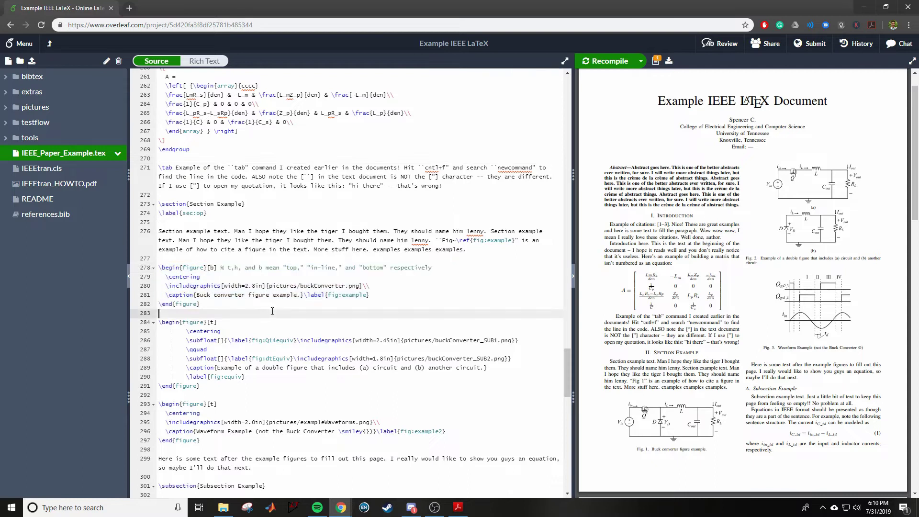
{"action": "double_click", "coordinate": [324, 286]}
{"action": "left_click", "coordinate": [35, 107]}
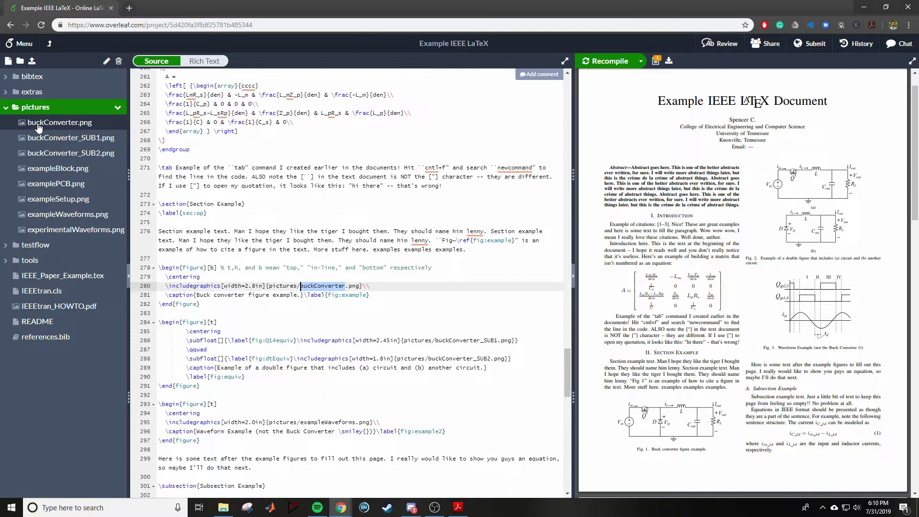
{"action": "left_click", "coordinate": [36, 108]}
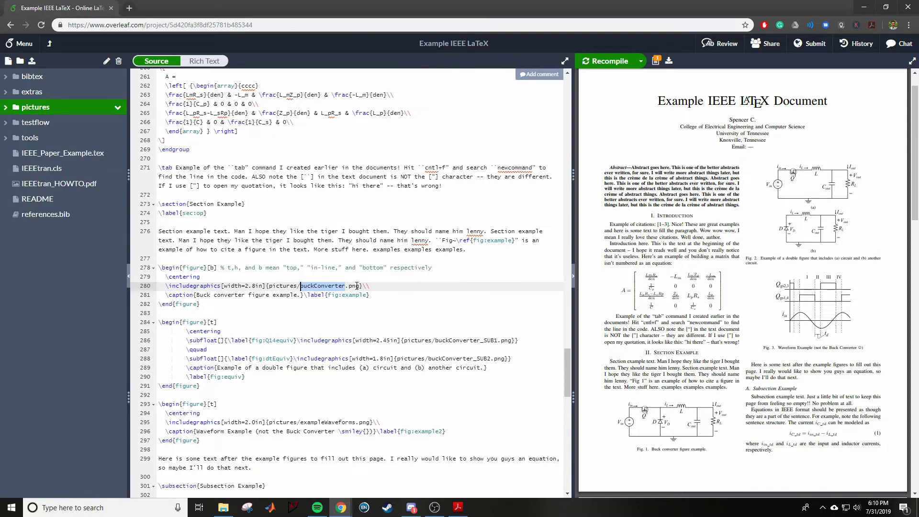
{"action": "left_click_drag", "start_coordinate": [357, 285], "coordinate": [247, 285]}
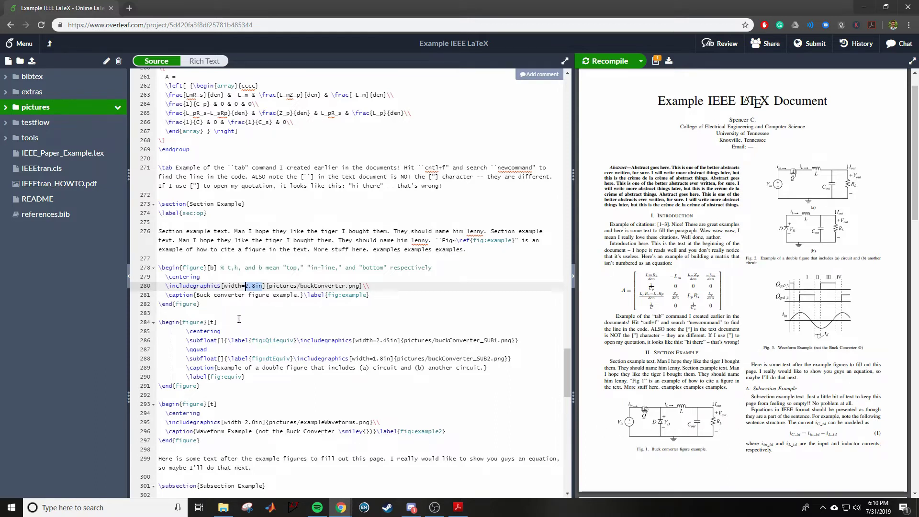
{"action": "left_click_drag", "start_coordinate": [239, 305], "coordinate": [229, 259]}
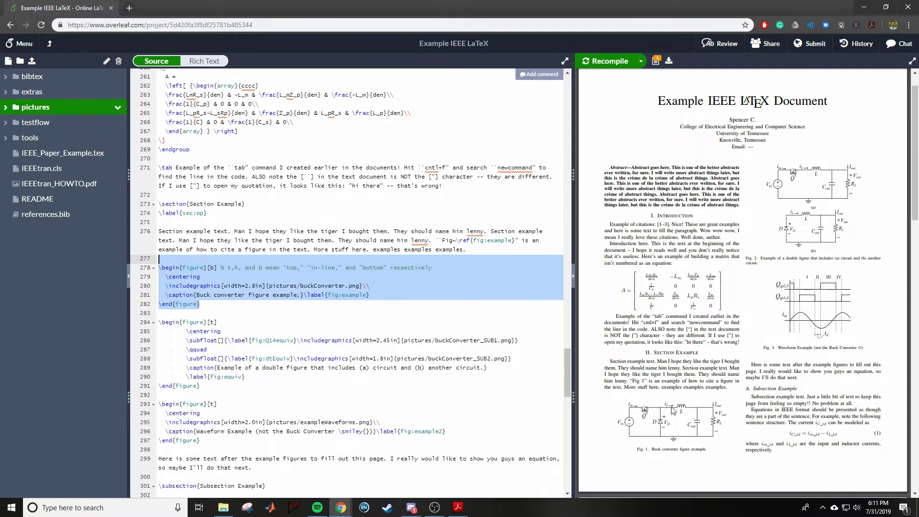
Select the double figure's subfigure lines 286 and 288 and its caption on line 289.
{"action": "scroll", "coordinate": [335, 287], "scroll_direction": "down", "scroll_amount": 2}
{"action": "left_click_drag", "start_coordinate": [200, 354], "coordinate": [159, 265]}
{"action": "scroll", "coordinate": [169, 308], "scroll_direction": "down", "scroll_amount": 2}
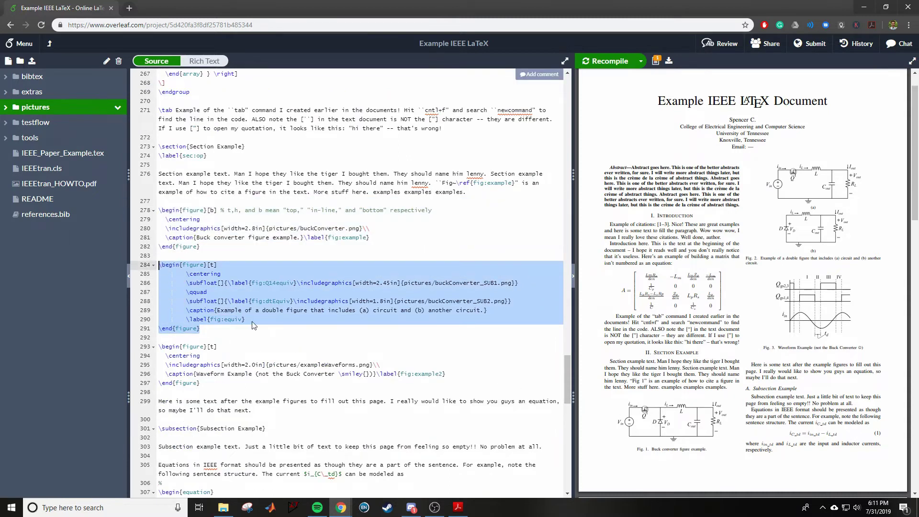
{"action": "left_click", "coordinate": [285, 357]}
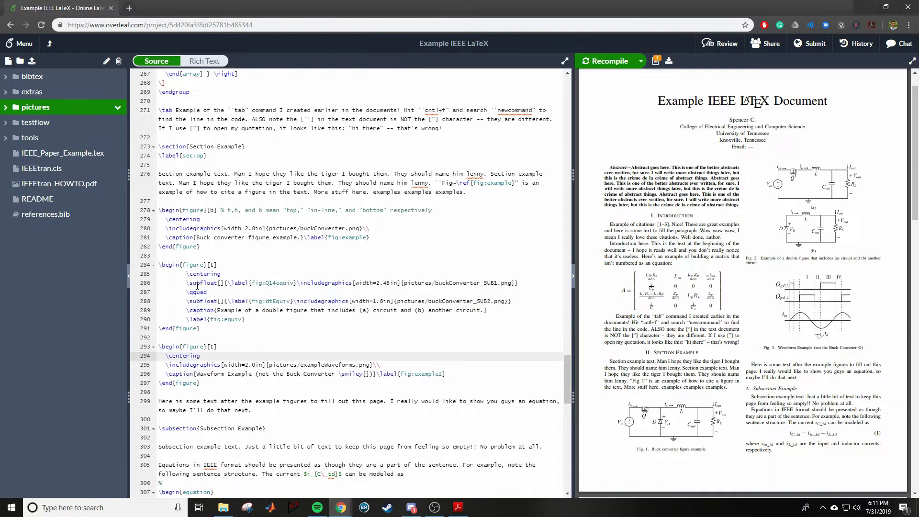
{"action": "left_click_drag", "start_coordinate": [190, 283], "coordinate": [519, 284]}
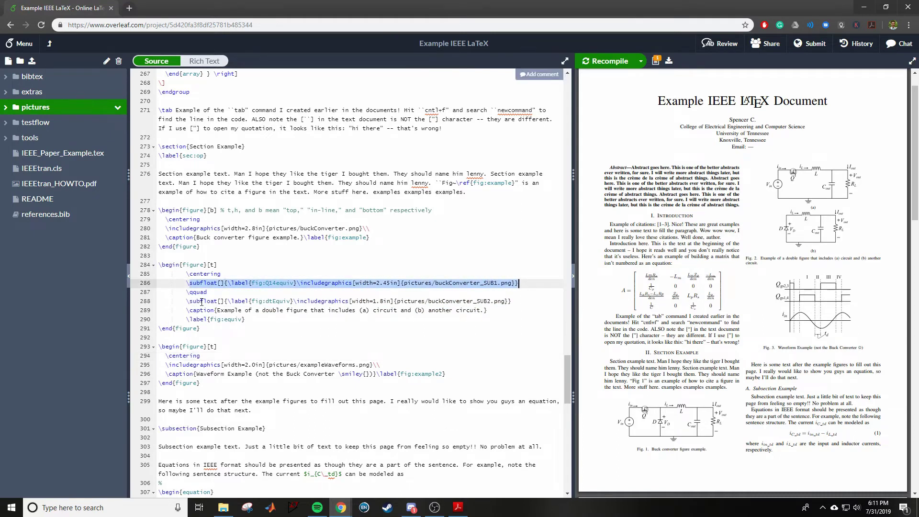
{"action": "left_click_drag", "start_coordinate": [197, 302], "coordinate": [489, 302]}
{"action": "key", "text": "Down"}
{"action": "key", "text": "Down"}
{"action": "key", "text": "Down"}
{"action": "key", "text": "Down"}
{"action": "key", "text": "Down"}
{"action": "key", "text": "Down"}
{"action": "key", "text": "Down"}
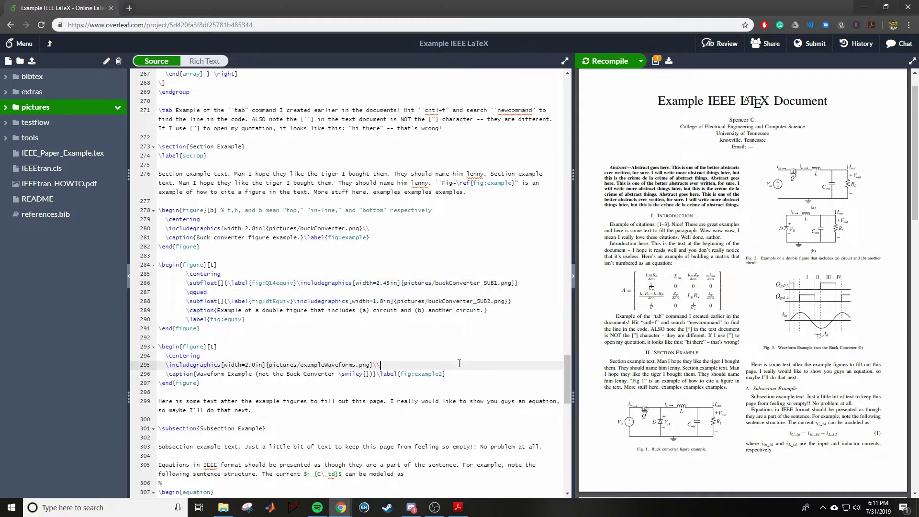
{"action": "left_click_drag", "start_coordinate": [217, 310], "coordinate": [473, 310]}
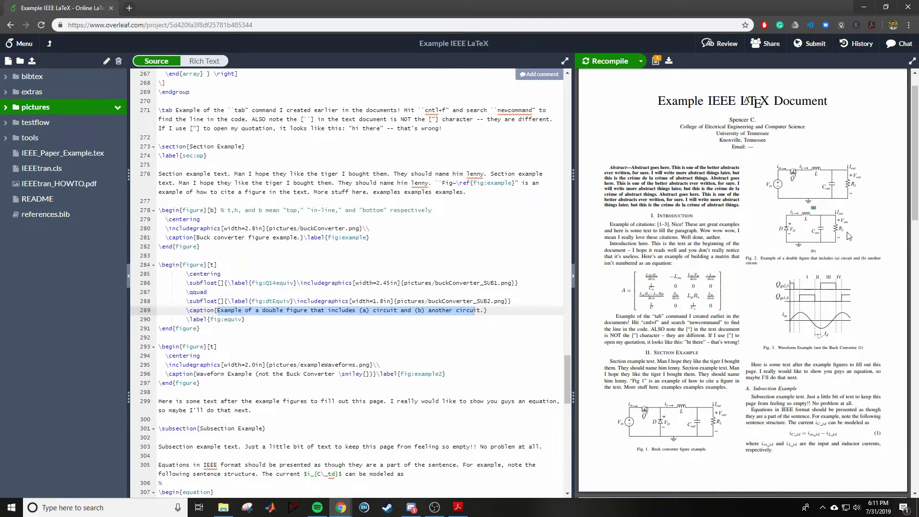
Highlight 'Fig.' and '(b)' in the Fig. 2 caption, then select the waveform figure block, lines 293–297.
{"action": "left_click_drag", "start_coordinate": [746, 259], "coordinate": [781, 263]}
{"action": "left_click", "coordinate": [767, 260]}
{"action": "left_click_drag", "start_coordinate": [867, 259], "coordinate": [857, 261]}
{"action": "left_click", "coordinate": [249, 311]}
{"action": "scroll", "coordinate": [244, 325], "scroll_direction": "down", "scroll_amount": 2}
{"action": "left_click_drag", "start_coordinate": [200, 296], "coordinate": [159, 260]}
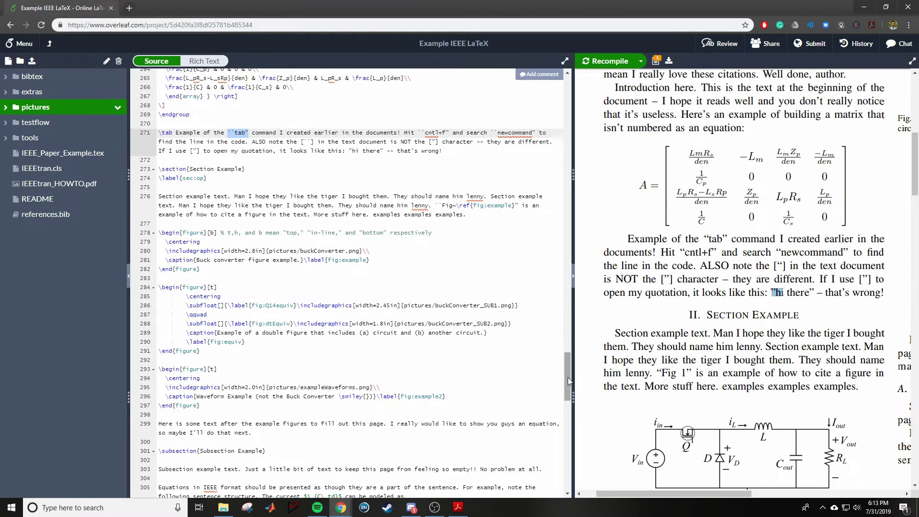
Select the Fig~\ref{fig:example} reference on line 276 and the fig:example label on line 281.
{"action": "mouse_move", "coordinate": [568, 378]}
{"action": "left_mouse_down"}
{"action": "mouse_move", "coordinate": [570, 358]}
{"action": "mouse_move", "coordinate": [568, 369]}
{"action": "left_mouse_up"}
{"action": "left_click_drag", "start_coordinate": [201, 338], "coordinate": [224, 344]}
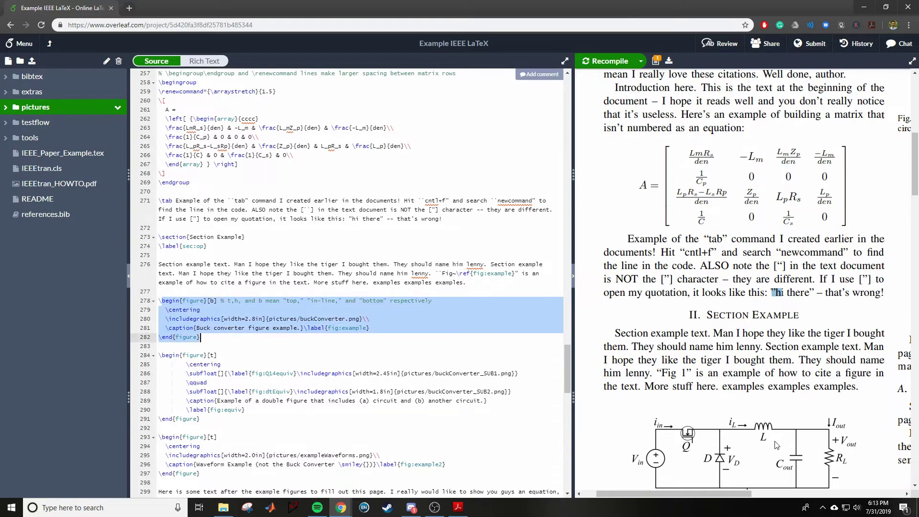
{"action": "left_click", "coordinate": [256, 318]}
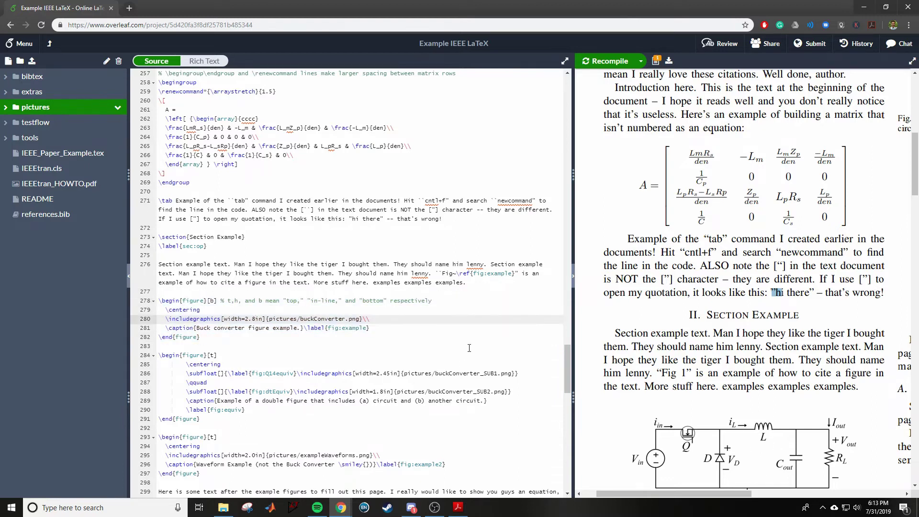
{"action": "scroll", "coordinate": [665, 342], "scroll_direction": "down", "scroll_amount": 1}
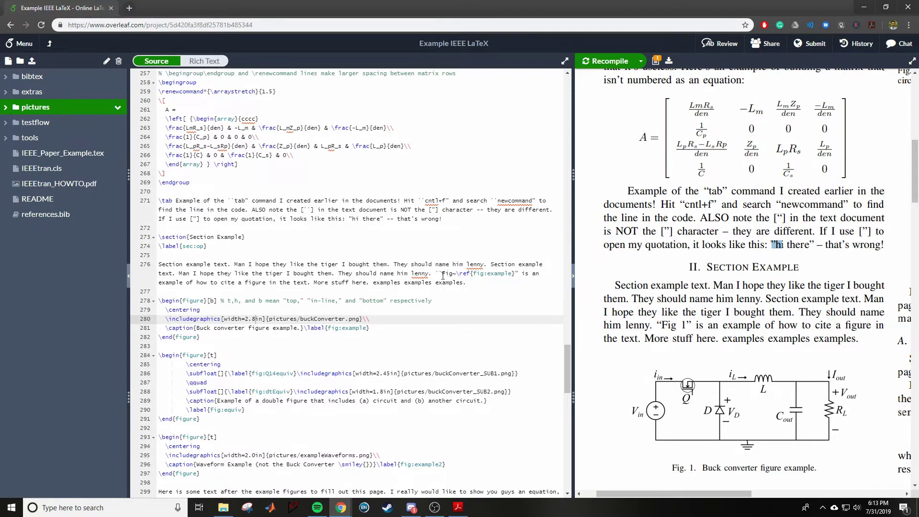
{"action": "left_click_drag", "start_coordinate": [442, 274], "coordinate": [474, 275]}
{"action": "left_click", "coordinate": [511, 276]}
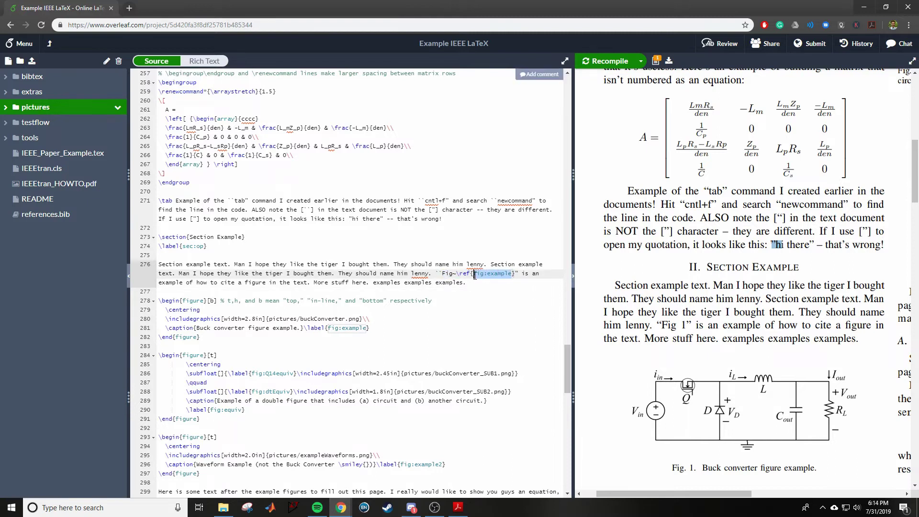
{"action": "left_click_drag", "start_coordinate": [368, 329], "coordinate": [328, 328]}
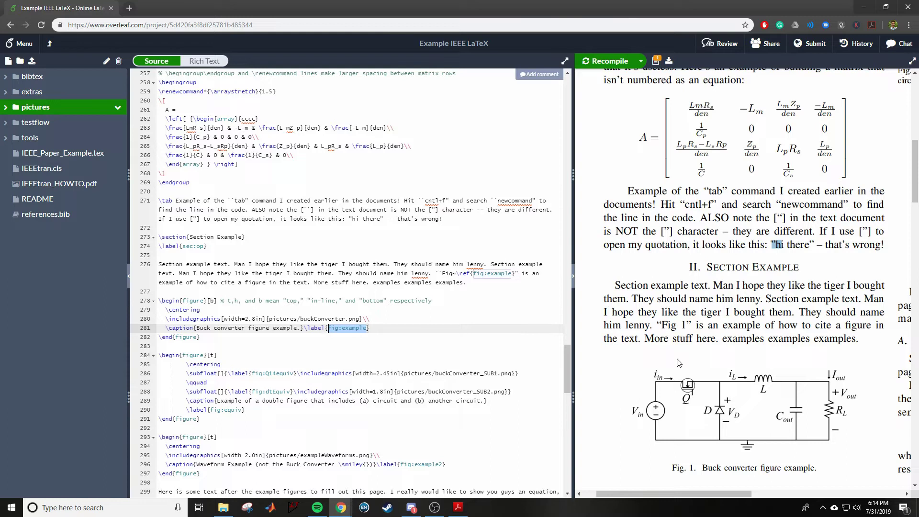
{"action": "scroll", "coordinate": [744, 238], "scroll_direction": "down", "scroll_amount": 2}
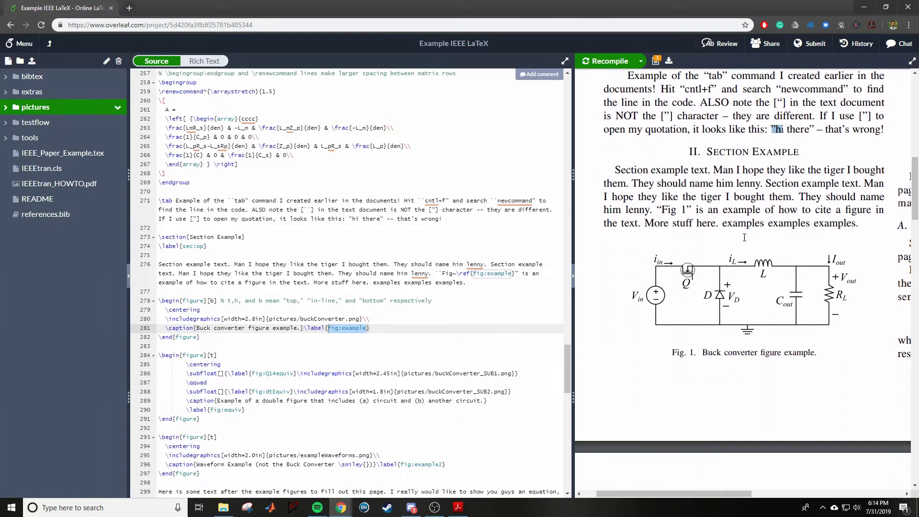
Highlight the Fig 1 mention and the end of the Fig. 1 caption in the PDF preview.
{"action": "left_click_drag", "start_coordinate": [659, 210], "coordinate": [688, 211]}
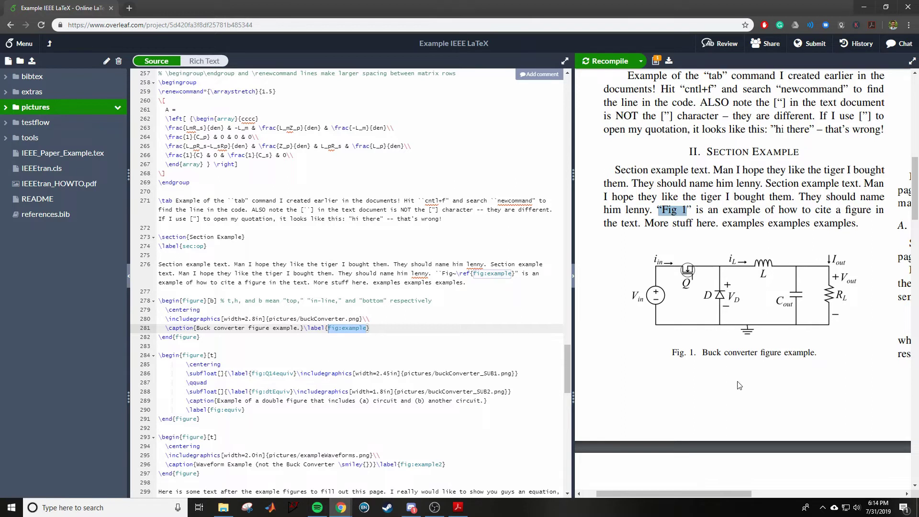
{"action": "left_click_drag", "start_coordinate": [819, 353], "coordinate": [663, 360]}
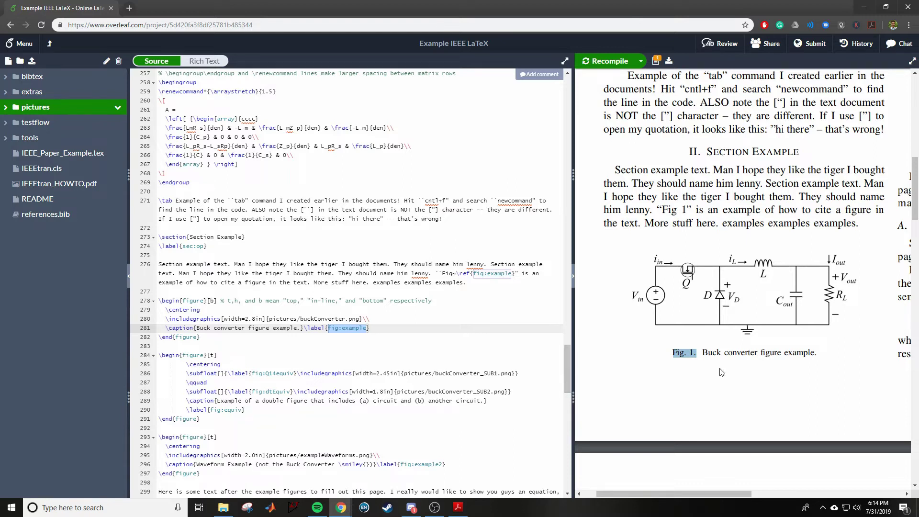
{"action": "mouse_move", "coordinate": [886, 417]}
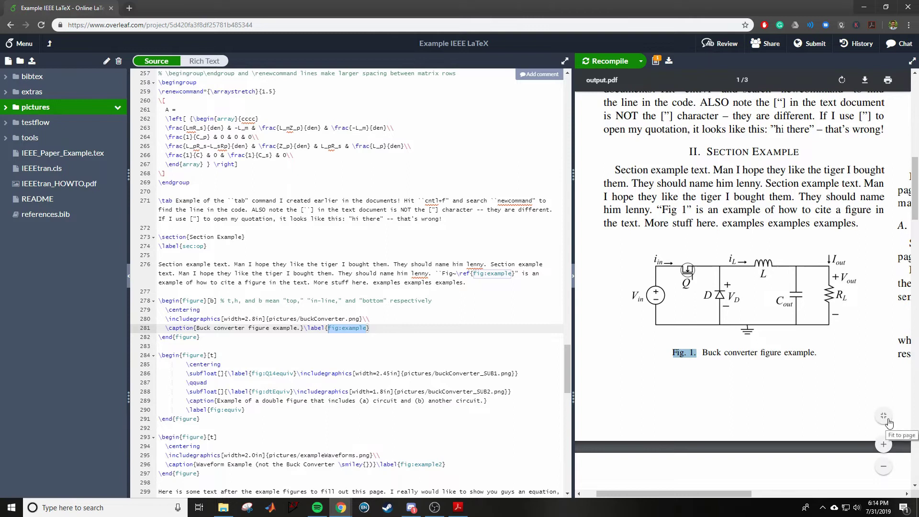
{"action": "left_click_drag", "start_coordinate": [663, 209], "coordinate": [691, 211]}
{"action": "left_click", "coordinate": [730, 266]}
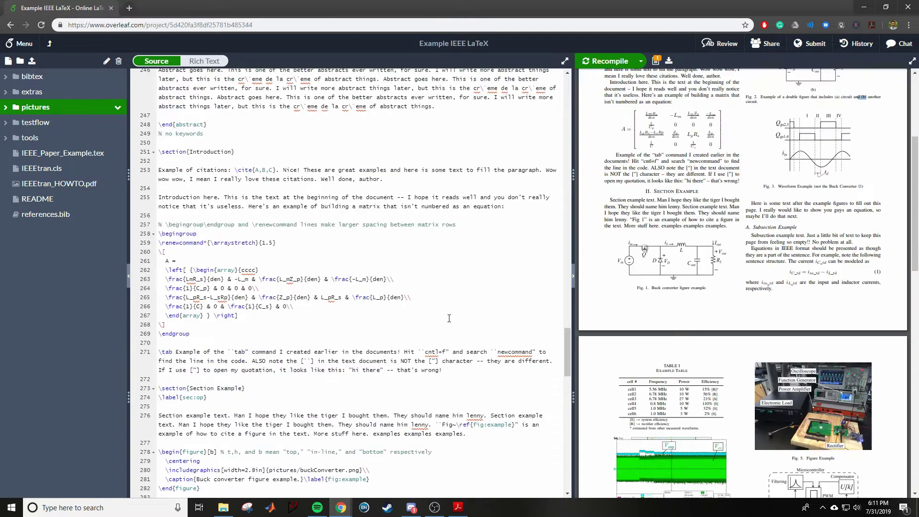
{"action": "scroll", "coordinate": [350, 198], "scroll_direction": "up", "scroll_amount": 3}
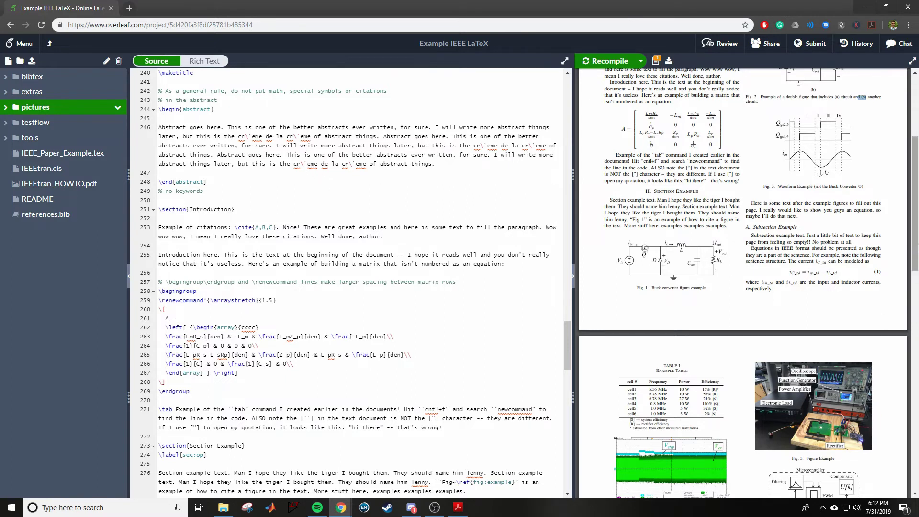
Scroll the PDF to page 1's title and zoom the preview in three steps.
{"action": "scroll", "coordinate": [883, 445], "scroll_direction": "up", "scroll_amount": 4}
{"action": "left_click", "coordinate": [883, 444]}
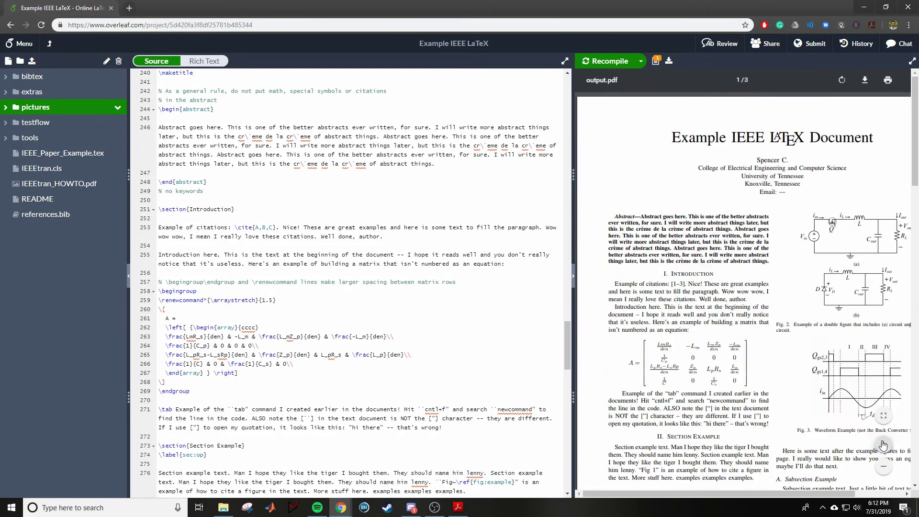
{"action": "left_click", "coordinate": [883, 445]}
{"action": "left_click", "coordinate": [883, 445]}
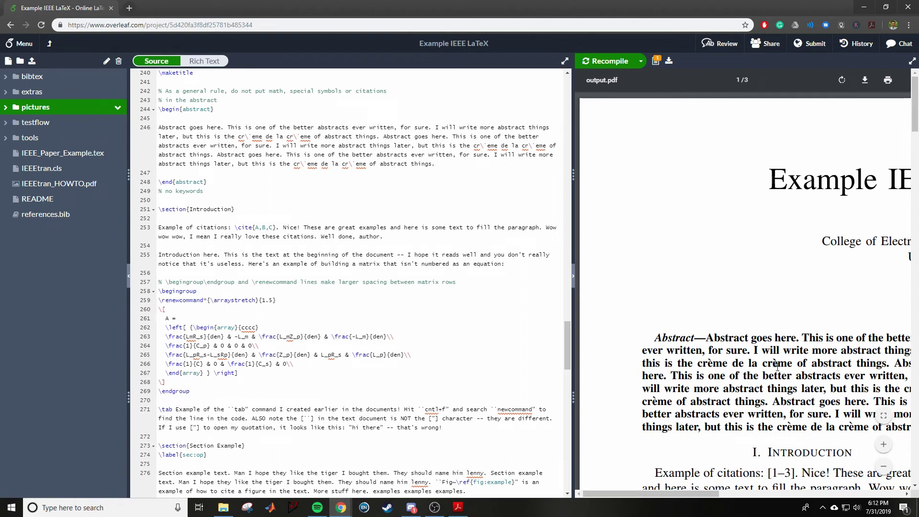
Compare crème in the abstract with its cr\`eme source on line 246, then fit the page.
{"action": "double_click", "coordinate": [777, 364]}
{"action": "left_click", "coordinate": [641, 389]}
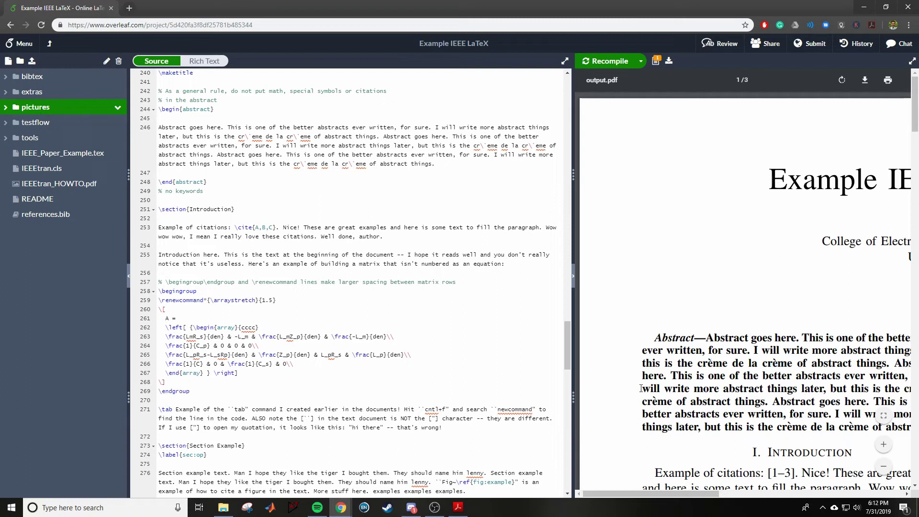
{"action": "left_click_drag", "start_coordinate": [294, 165], "coordinate": [318, 164]}
{"action": "left_click", "coordinate": [344, 214]}
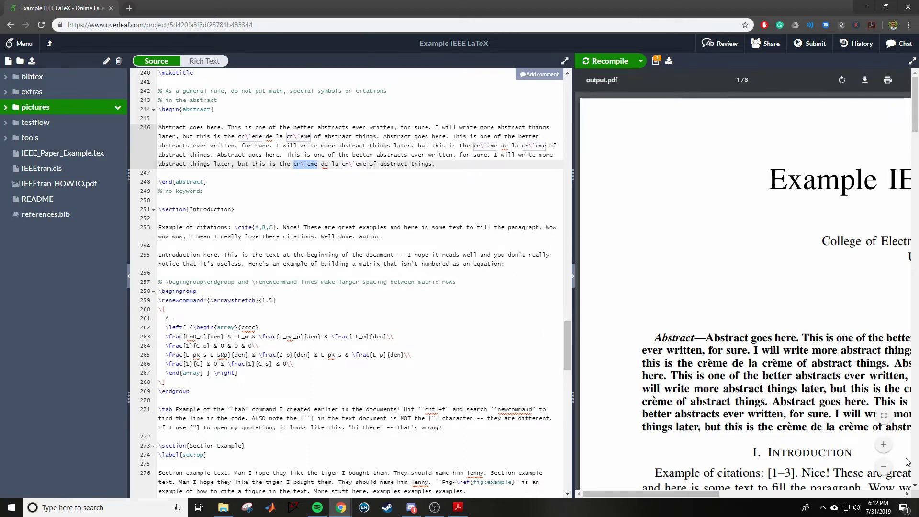
{"action": "left_click", "coordinate": [884, 415]}
{"action": "double_click", "coordinate": [676, 321]}
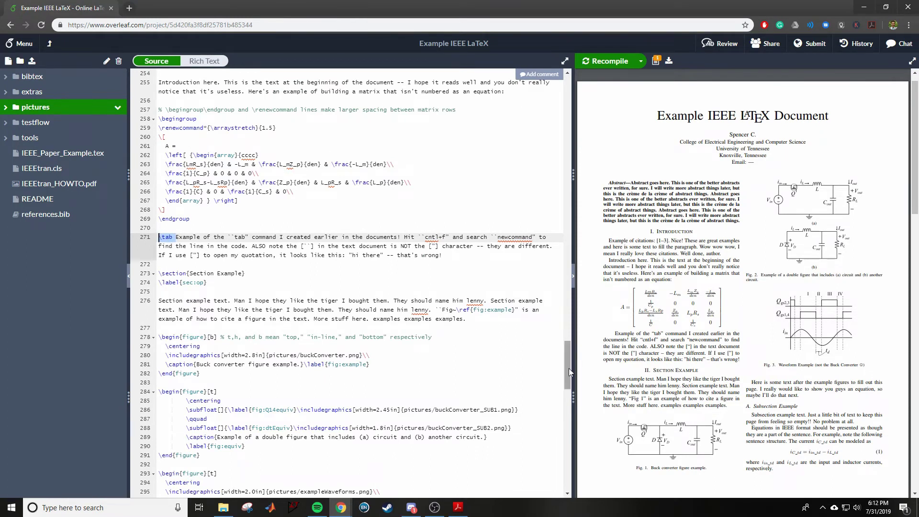
{"action": "left_click_drag", "start_coordinate": [569, 369], "coordinate": [569, 297]}
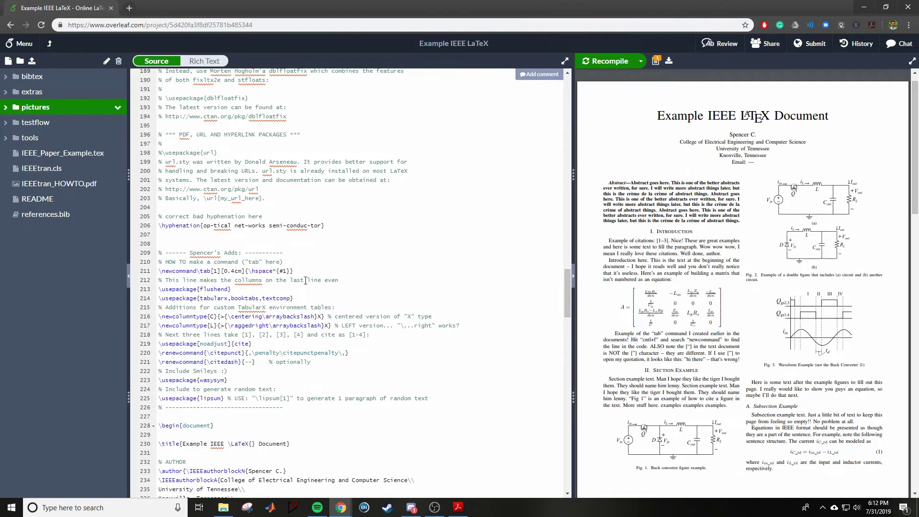
{"action": "left_click_drag", "start_coordinate": [294, 271], "coordinate": [158, 272]}
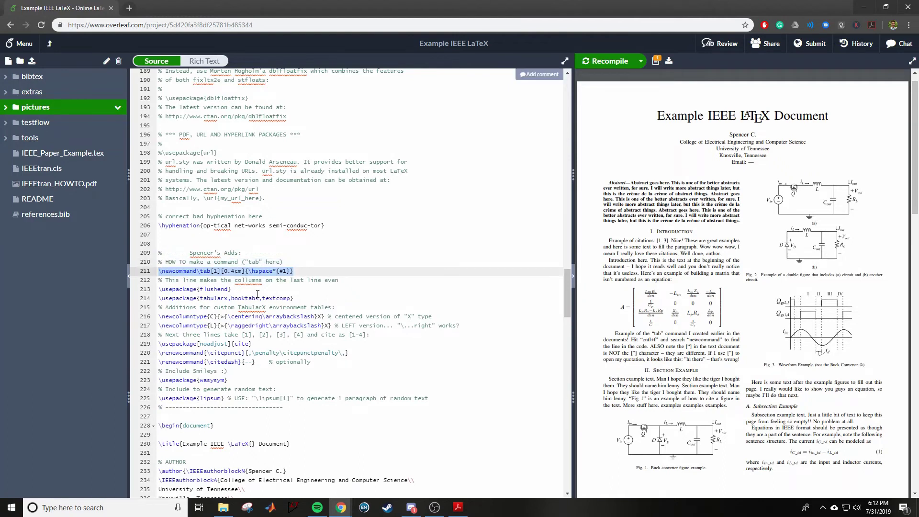
{"action": "left_click", "coordinate": [301, 290]}
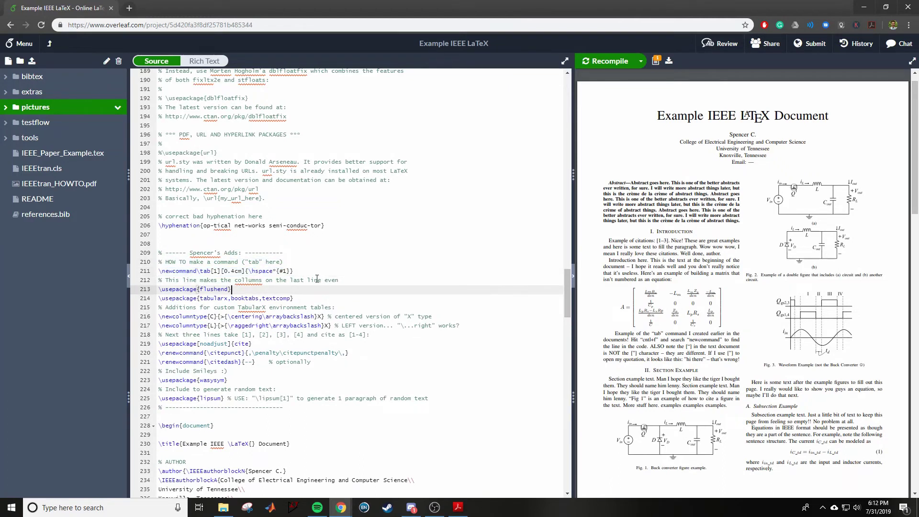
{"action": "left_click", "coordinate": [300, 272]}
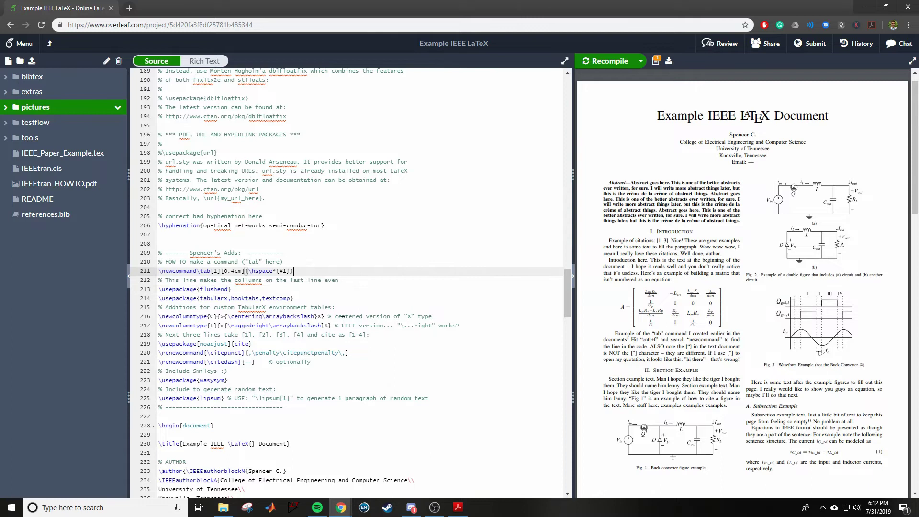
{"action": "scroll", "coordinate": [380, 313], "scroll_direction": "down", "scroll_amount": 10}
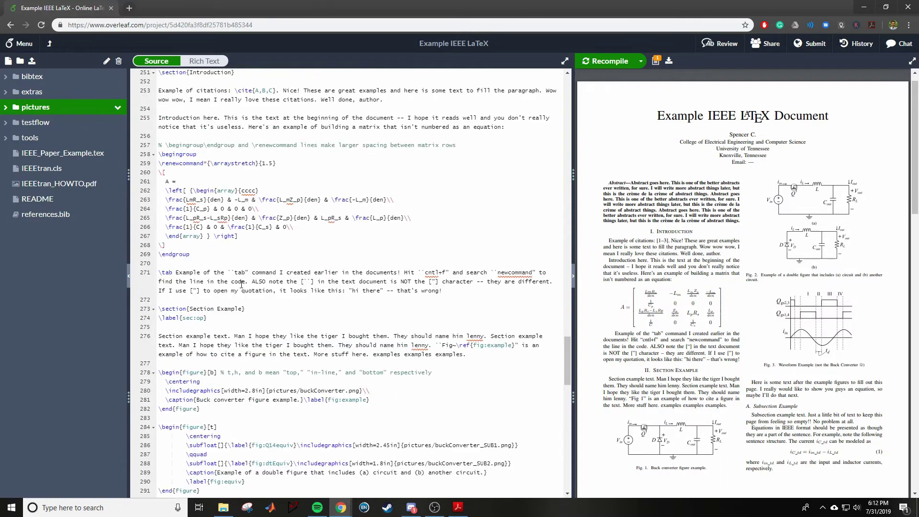
{"action": "left_click", "coordinate": [232, 273]}
{"action": "left_click_drag", "start_coordinate": [229, 271], "coordinate": [235, 273]}
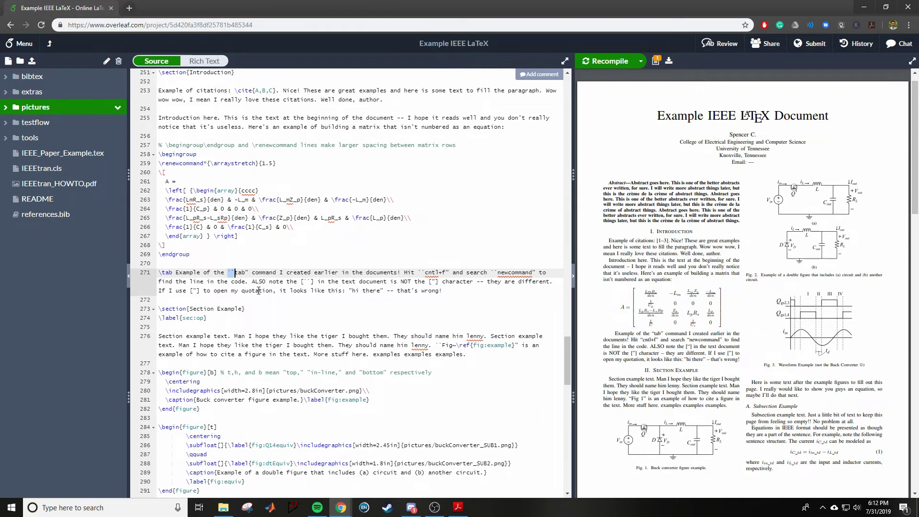
{"action": "key", "text": "Right"}
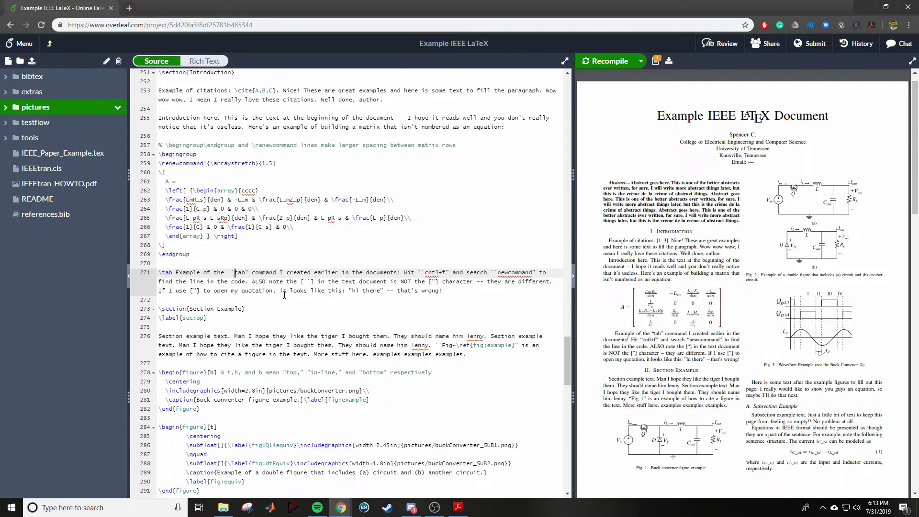
{"action": "double_click", "coordinate": [246, 272]}
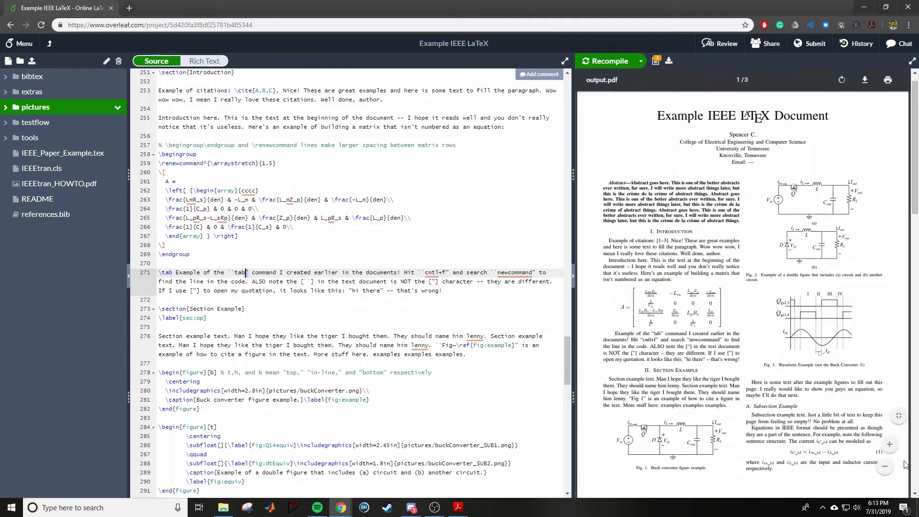
{"action": "left_click", "coordinate": [884, 446]}
{"action": "left_click", "coordinate": [885, 446]}
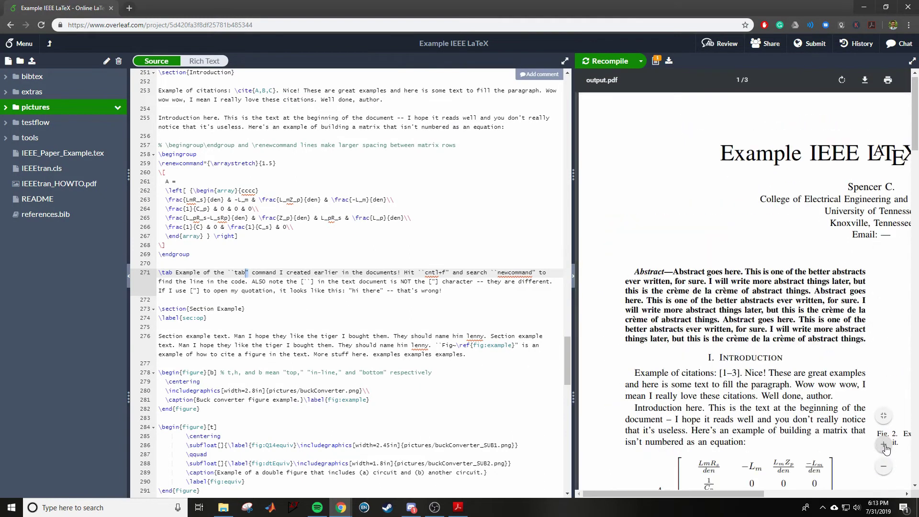
{"action": "left_click", "coordinate": [884, 446]}
{"action": "scroll", "coordinate": [814, 287], "scroll_direction": "down", "scroll_amount": 8}
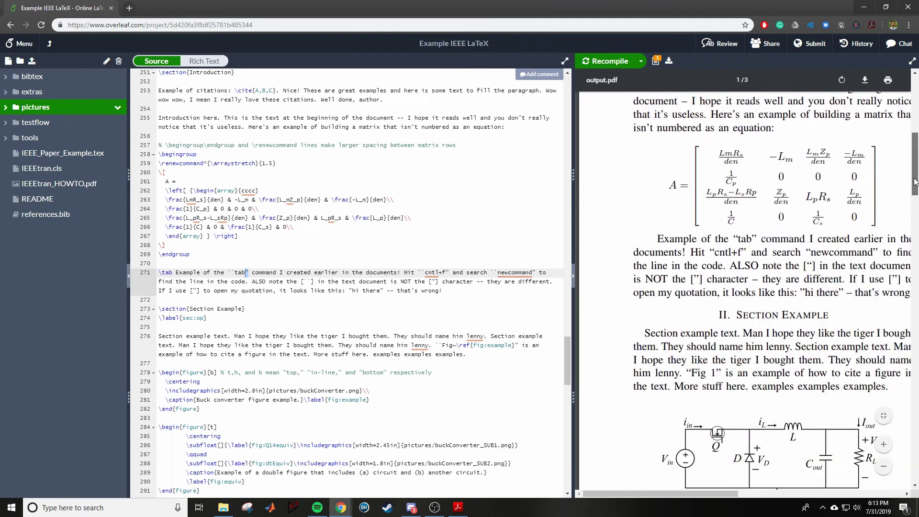
{"action": "left_click_drag", "start_coordinate": [685, 493], "coordinate": [699, 493]}
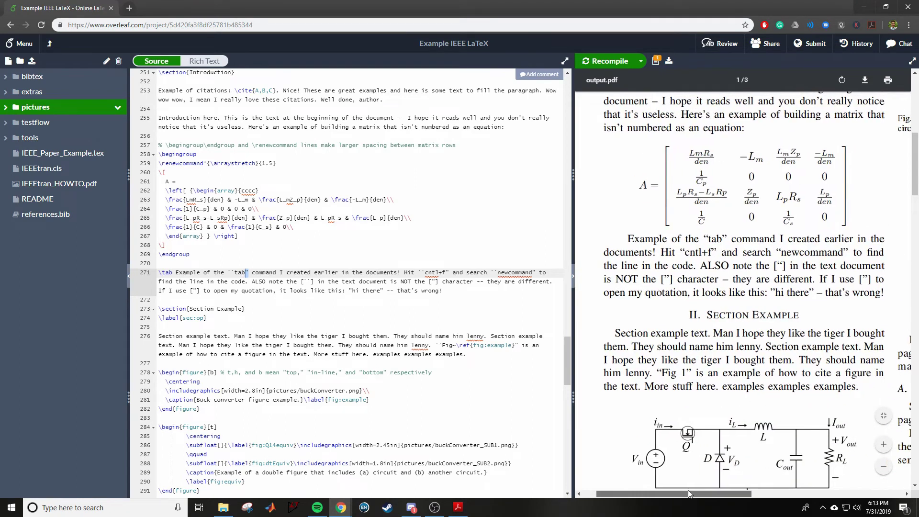
{"action": "left_click_drag", "start_coordinate": [704, 239], "coordinate": [731, 238]}
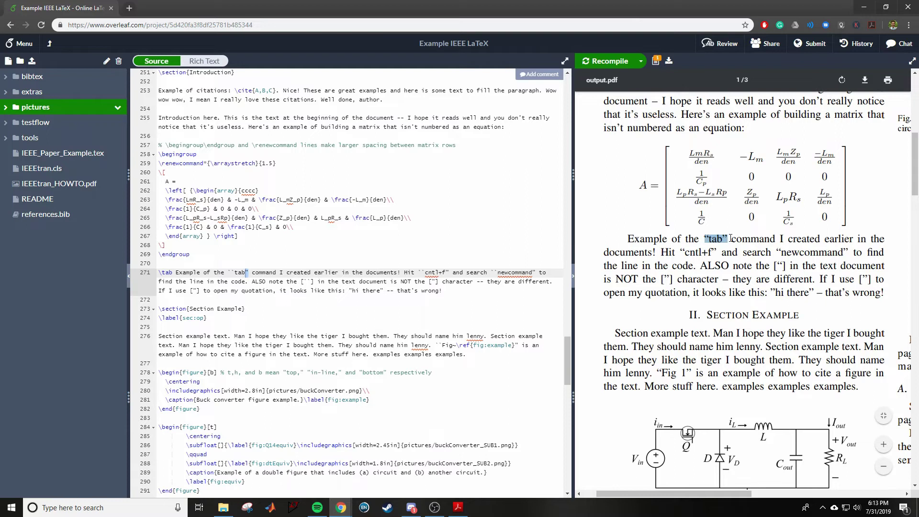
{"action": "left_click", "coordinate": [418, 292]}
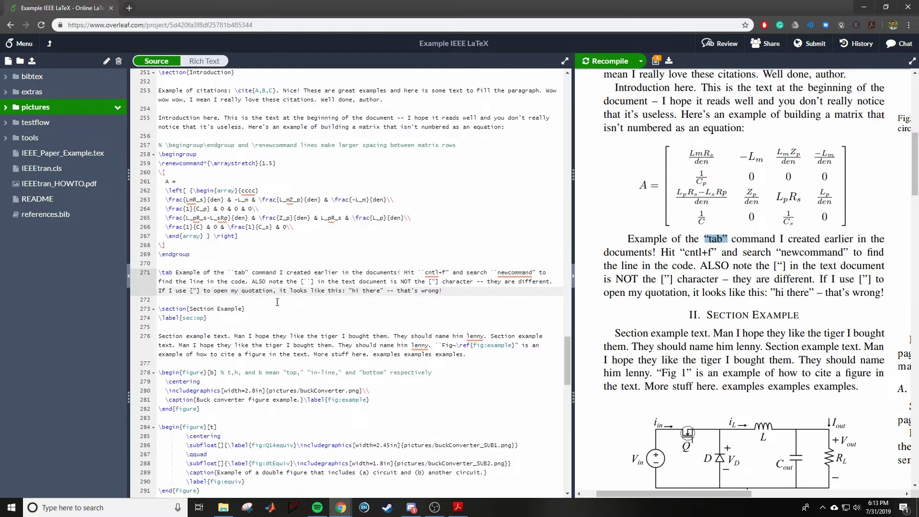
{"action": "left_click_drag", "start_coordinate": [349, 290], "coordinate": [385, 290]}
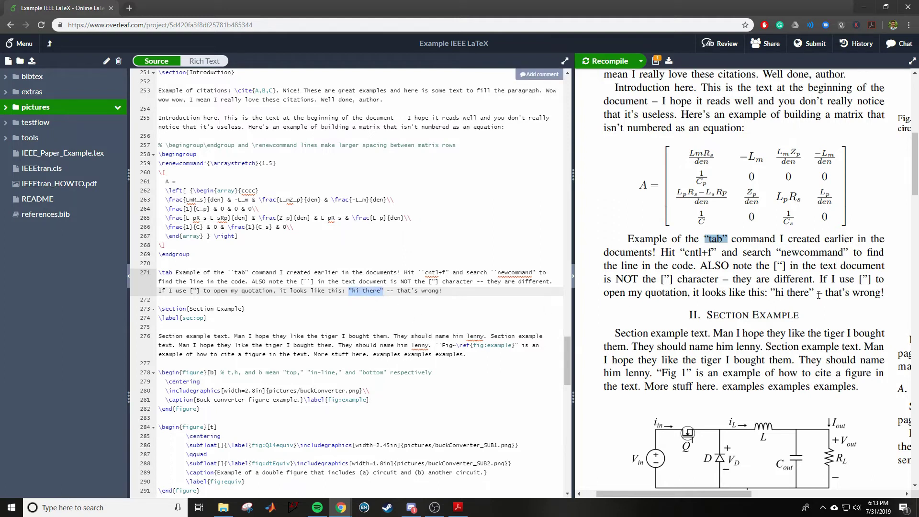
{"action": "left_click_drag", "start_coordinate": [772, 292], "coordinate": [799, 299]}
{"action": "left_click", "coordinate": [401, 292]}
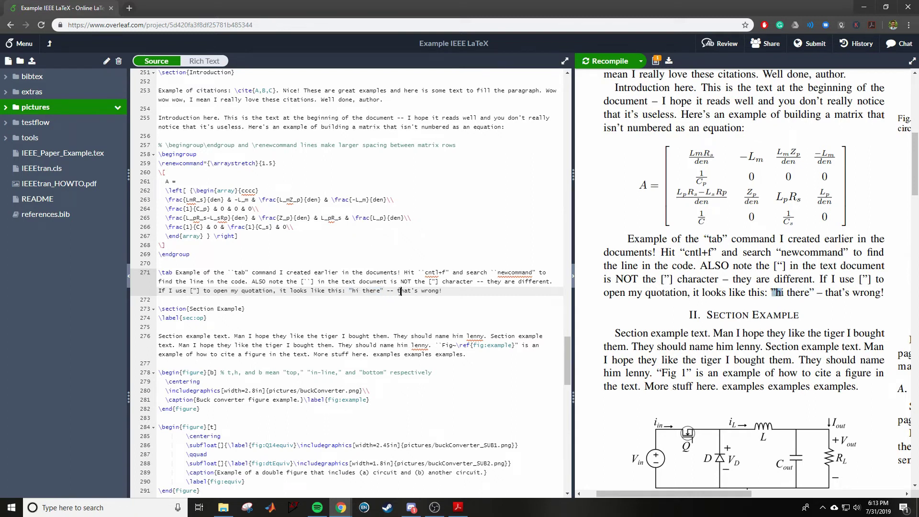
{"action": "left_click_drag", "start_coordinate": [229, 274], "coordinate": [229, 274]}
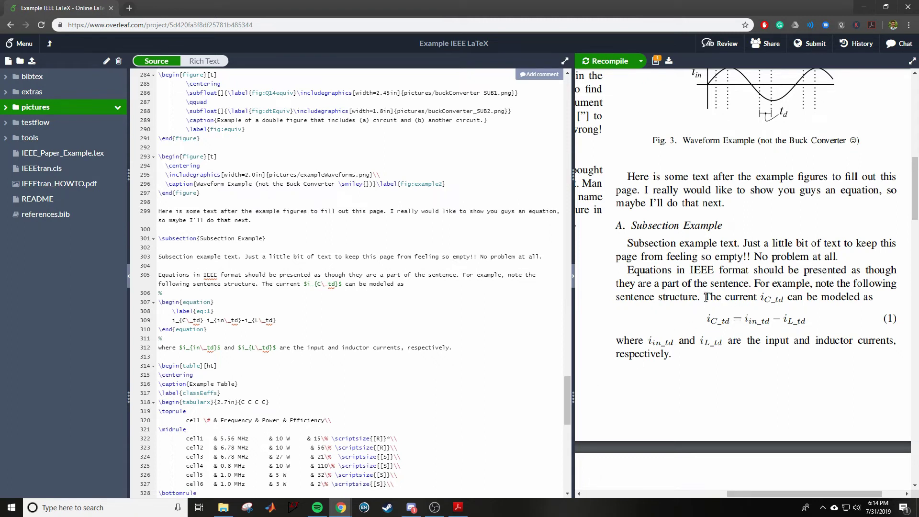
Select the equation (1) line and its surrounding sentences in the PDF preview.
{"action": "left_click_drag", "start_coordinate": [705, 296], "coordinate": [871, 298]}
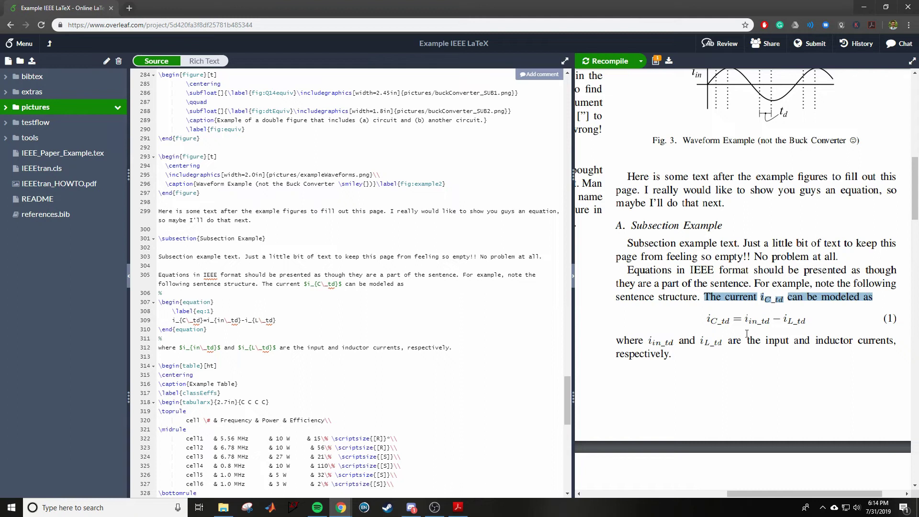
{"action": "triple_click", "coordinate": [762, 320]}
{"action": "left_click_drag", "start_coordinate": [617, 340], "coordinate": [899, 340]}
{"action": "left_click", "coordinate": [693, 378]}
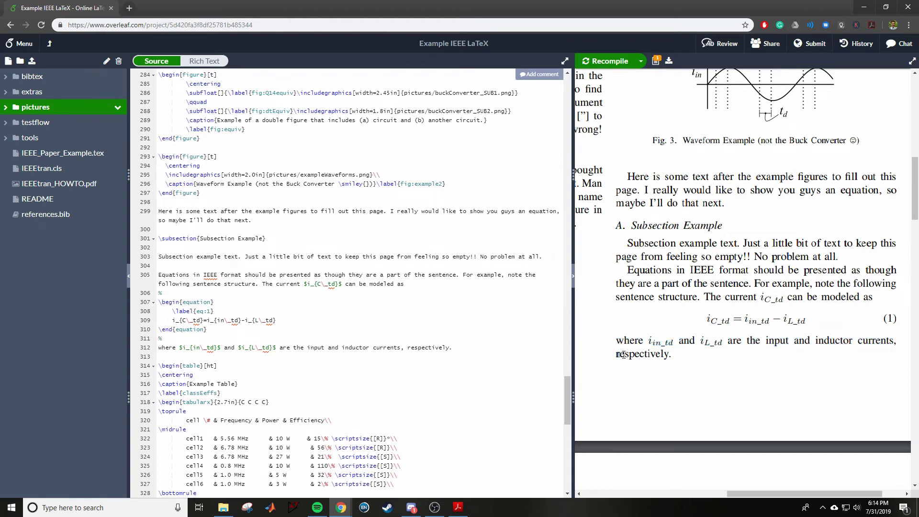
{"action": "left_click_drag", "start_coordinate": [707, 293], "coordinate": [672, 357]}
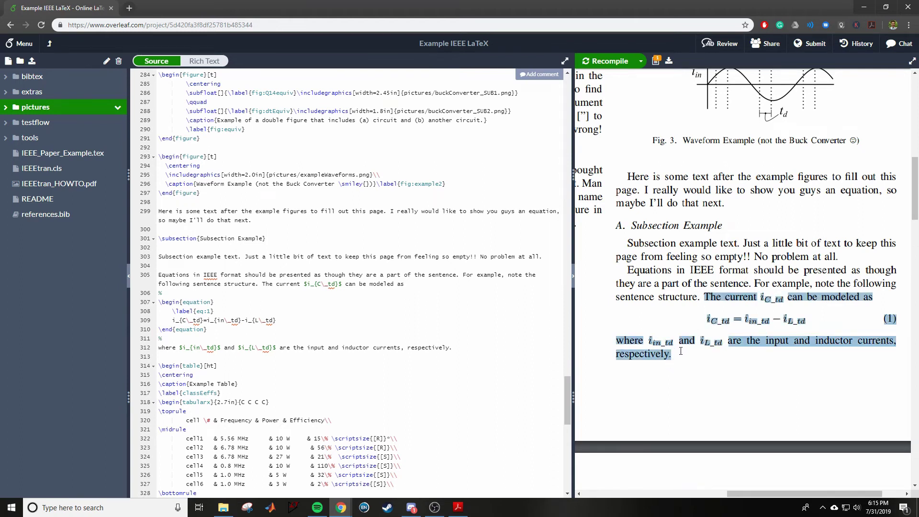
{"action": "left_click", "coordinate": [686, 340]}
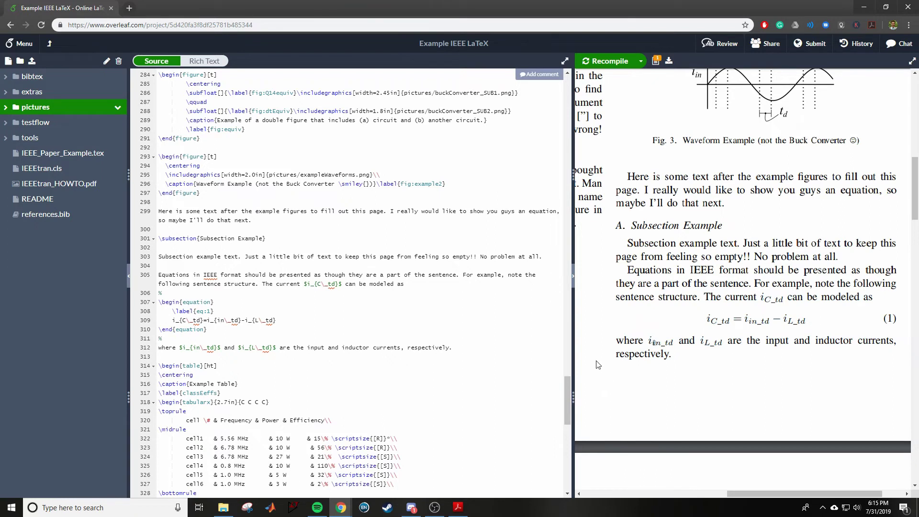
Select the eq:1 equation block with its preceding % line and copy it.
{"action": "left_click", "coordinate": [391, 313]}
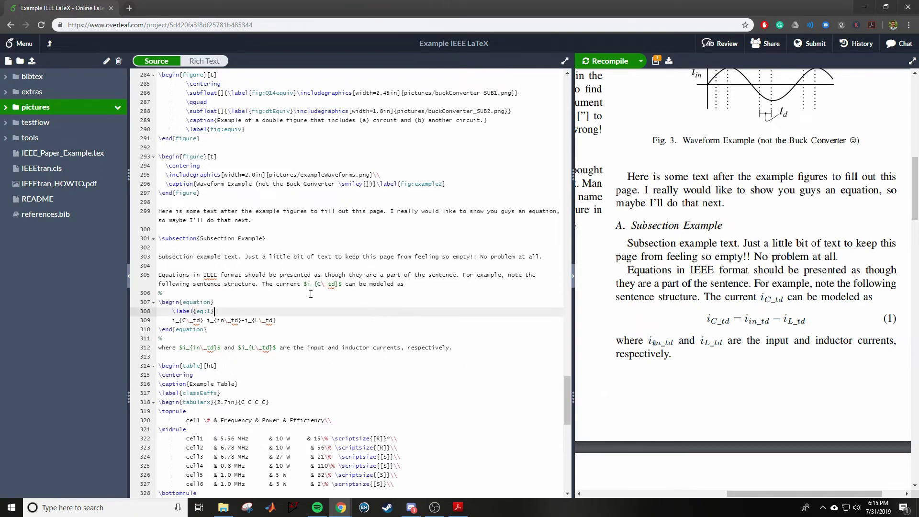
{"action": "mouse_move", "coordinate": [160, 302]}
{"action": "left_mouse_down"}
{"action": "mouse_move", "coordinate": [213, 313]}
{"action": "mouse_move", "coordinate": [207, 329]}
{"action": "mouse_move", "coordinate": [159, 302]}
{"action": "left_mouse_up"}
{"action": "left_click", "coordinate": [213, 330]}
{"action": "left_click", "coordinate": [193, 320]}
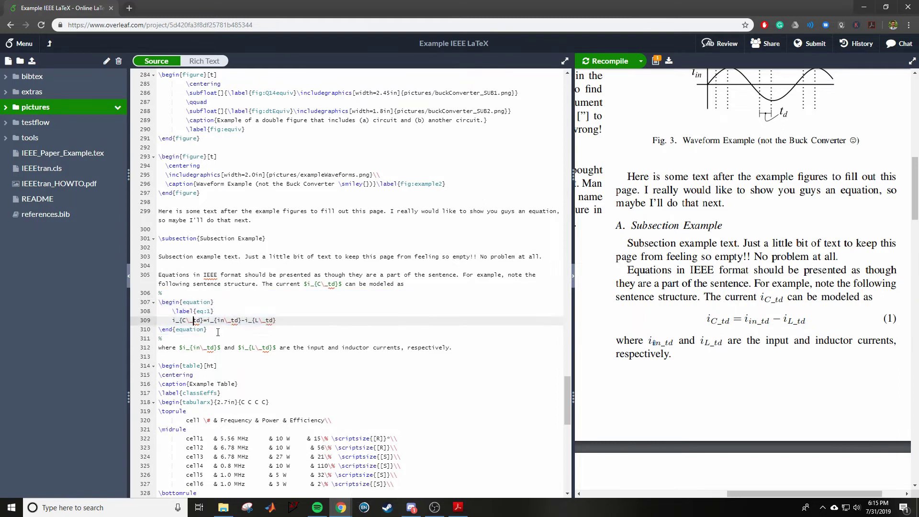
{"action": "left_click_drag", "start_coordinate": [218, 332], "coordinate": [152, 293]}
{"action": "key", "text": "ctrl+c"}
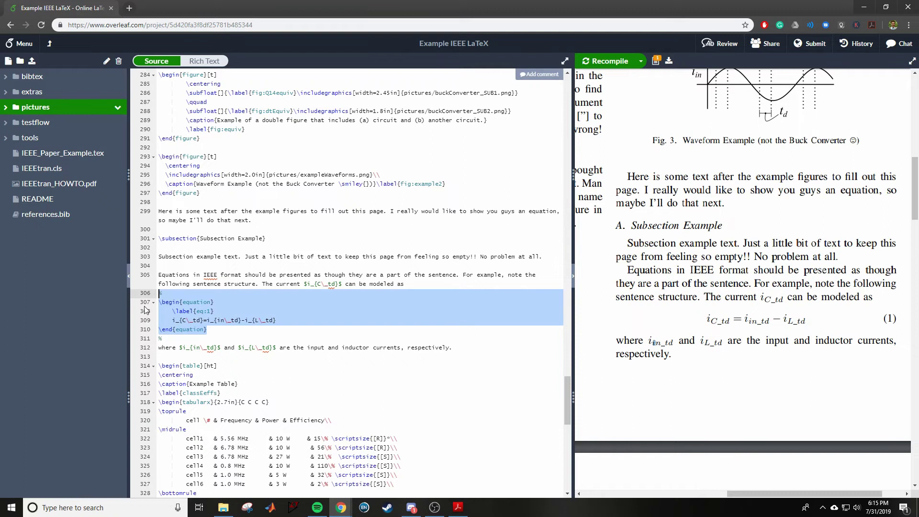
{"action": "key", "text": "Right"}
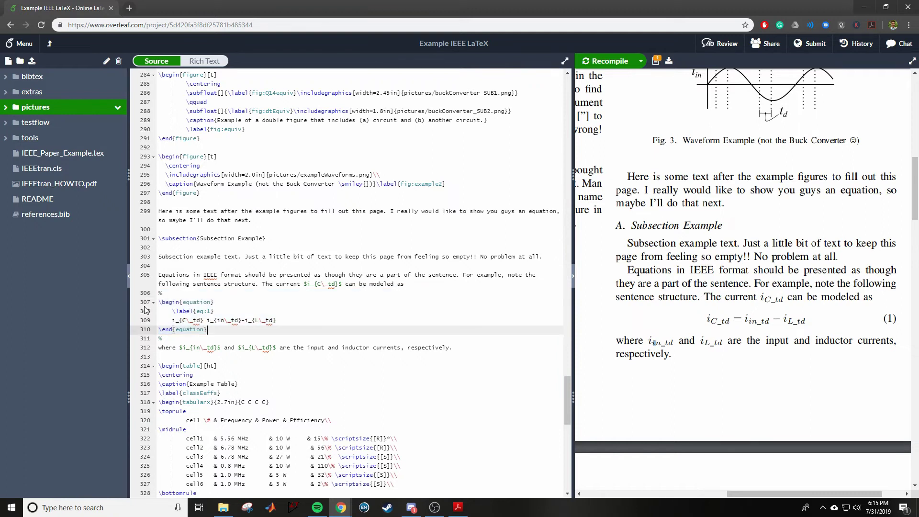
{"action": "key", "text": "ctrl+v"}
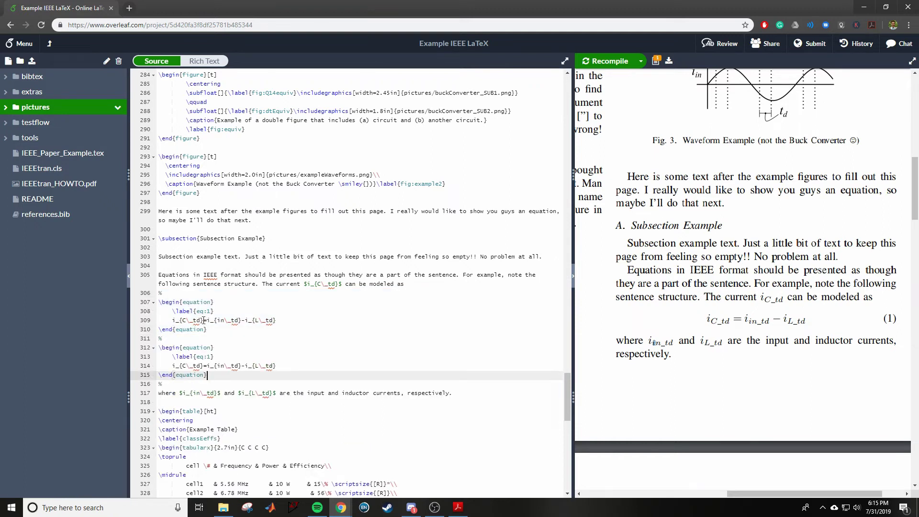
{"action": "left_click", "coordinate": [162, 384]}
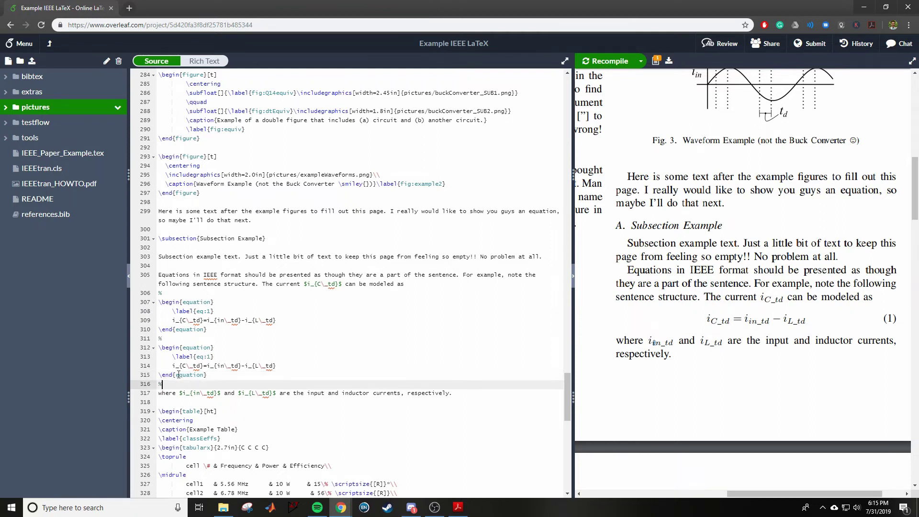
{"action": "left_click", "coordinate": [161, 302], "text": "shift"}
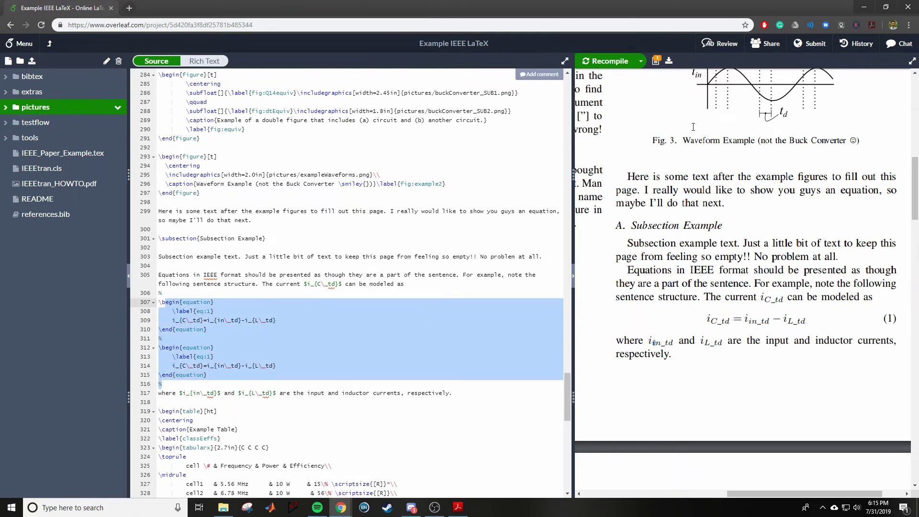
{"action": "key", "text": "ctrl+s"}
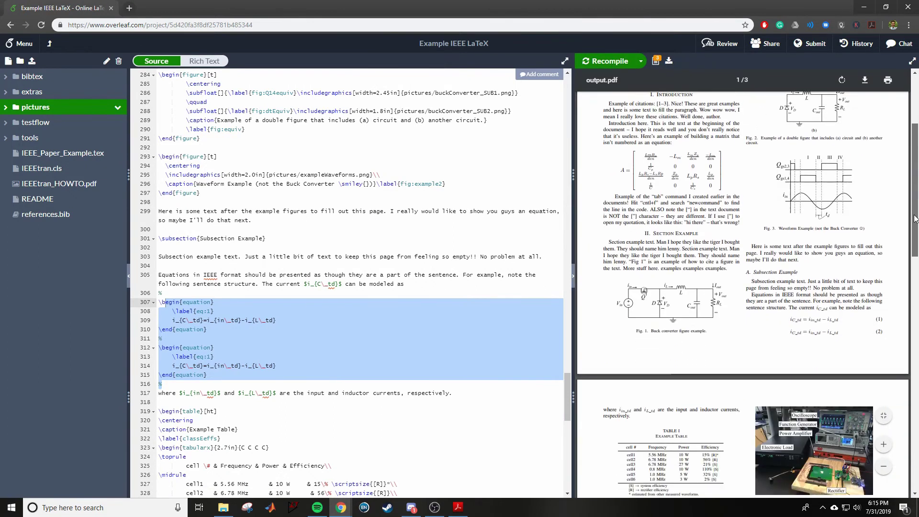
{"action": "left_click_drag", "start_coordinate": [915, 219], "coordinate": [894, 250]}
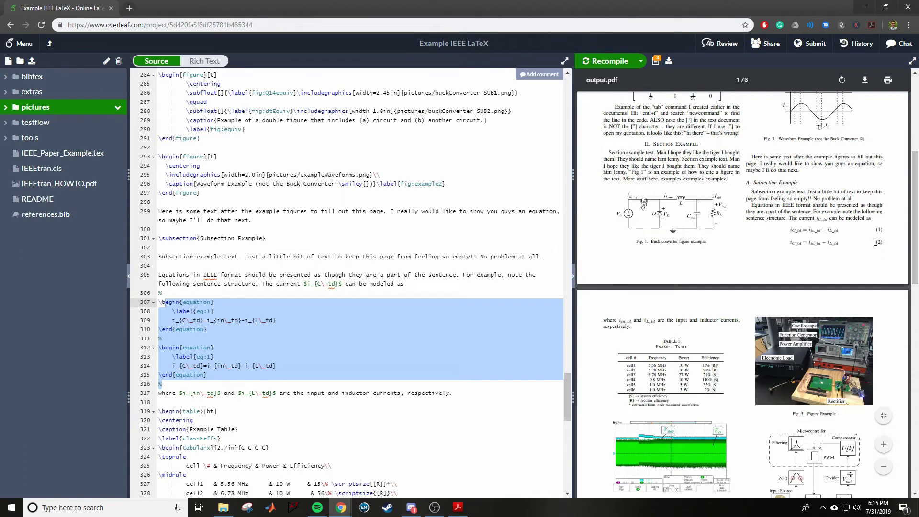
{"action": "left_click", "coordinate": [884, 444]}
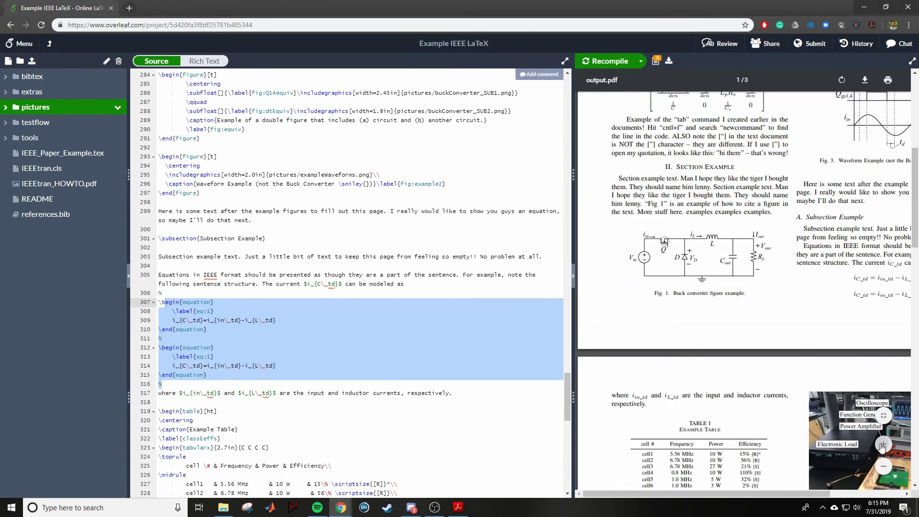
{"action": "left_click", "coordinate": [884, 445]}
{"action": "left_click_drag", "start_coordinate": [761, 493], "coordinate": [838, 493]}
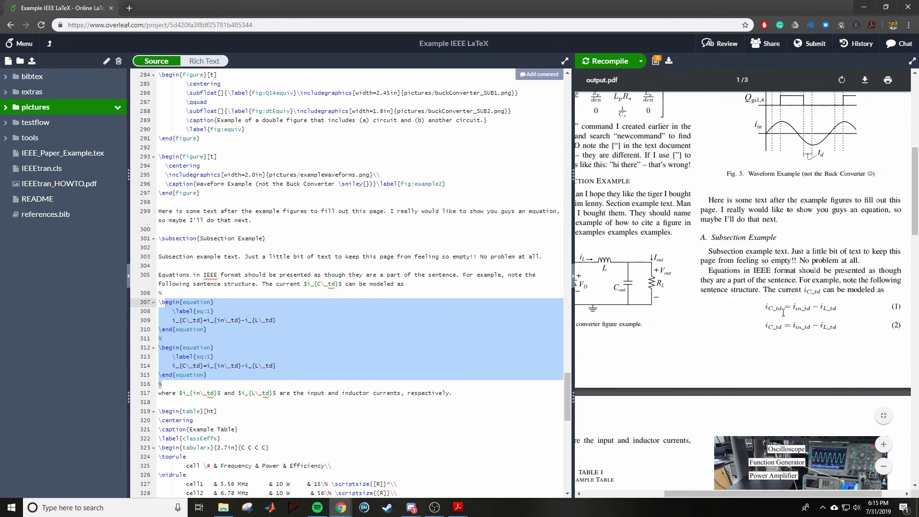
{"action": "left_click_drag", "start_coordinate": [784, 312], "coordinate": [906, 326]}
{"action": "left_click", "coordinate": [804, 307]}
{"action": "double_click", "coordinate": [898, 307]}
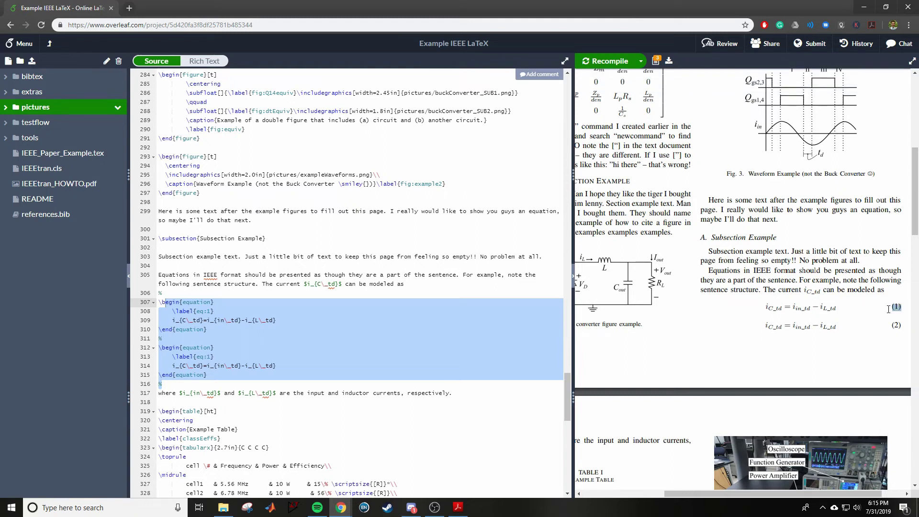
{"action": "double_click", "coordinate": [896, 326]}
{"action": "left_click", "coordinate": [812, 274]}
Copy the existing \ref{fig:example} and paste it before 'The current' on line 305.
{"action": "left_click", "coordinate": [287, 276]}
{"action": "scroll", "coordinate": [408, 345], "scroll_direction": "up", "scroll_amount": 3}
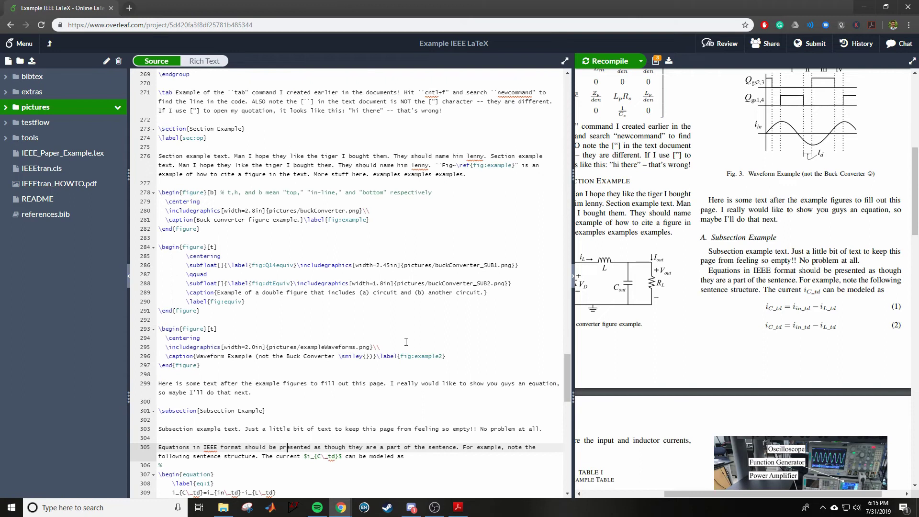
{"action": "left_click_drag", "start_coordinate": [458, 166], "coordinate": [515, 166]}
{"action": "key", "text": "ctrl+c"}
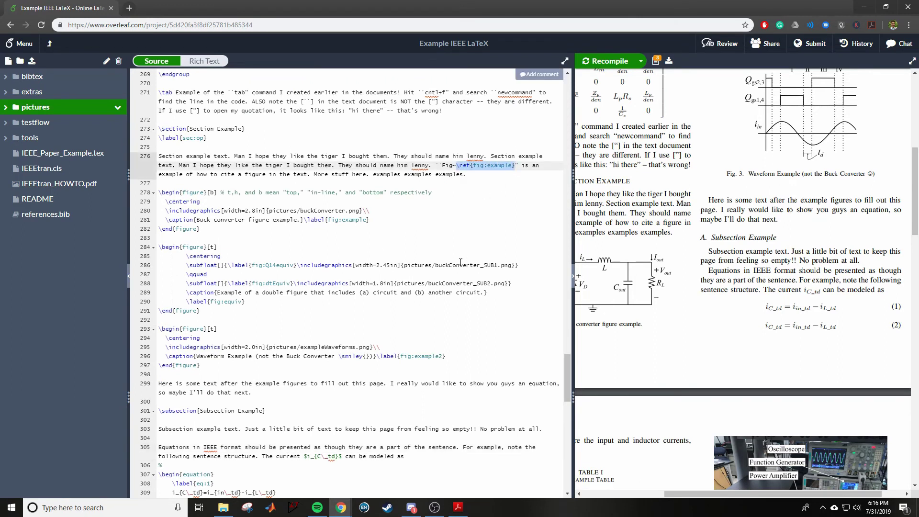
{"action": "left_click", "coordinate": [462, 284]}
{"action": "scroll", "coordinate": [465, 287], "scroll_direction": "down", "scroll_amount": 4}
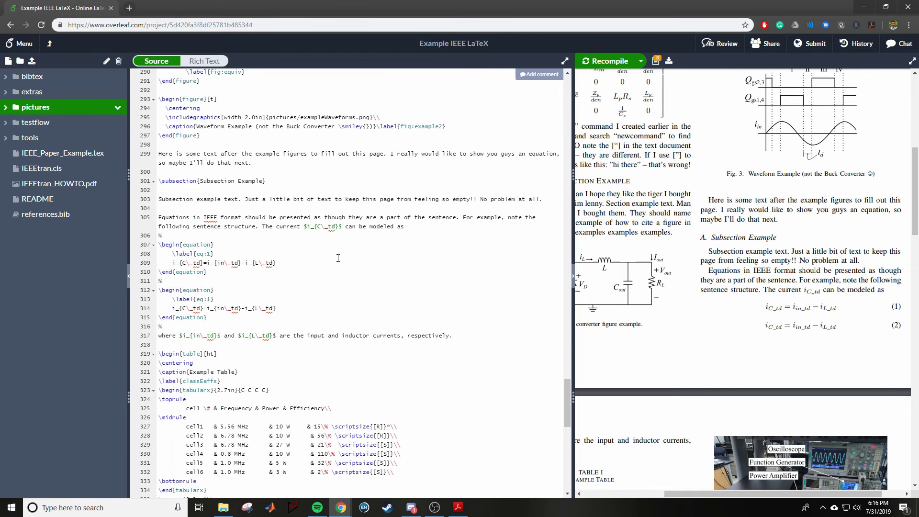
{"action": "left_click", "coordinate": [263, 226]}
{"action": "key", "text": "ctrl+v"}
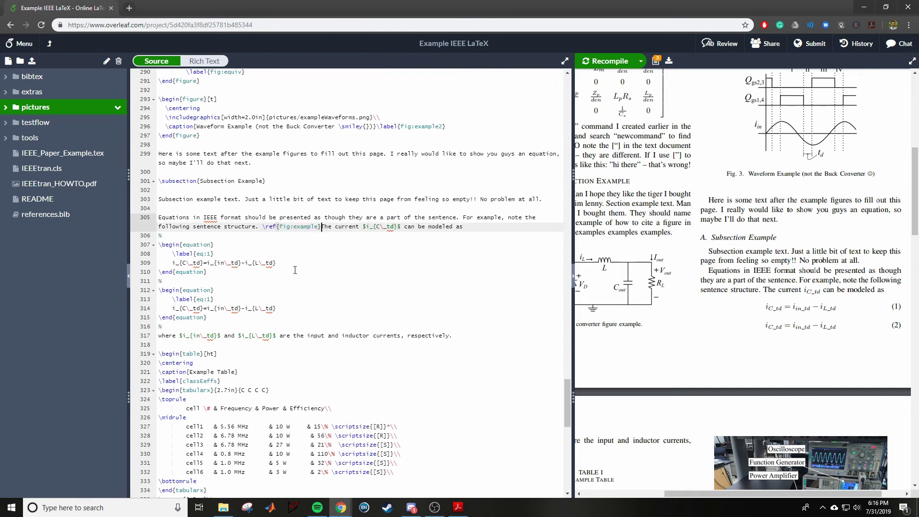
Change the pasted reference to \ref{eq:1} and add ' -- ' after it.
{"action": "left_click_drag", "start_coordinate": [210, 255], "coordinate": [198, 255]}
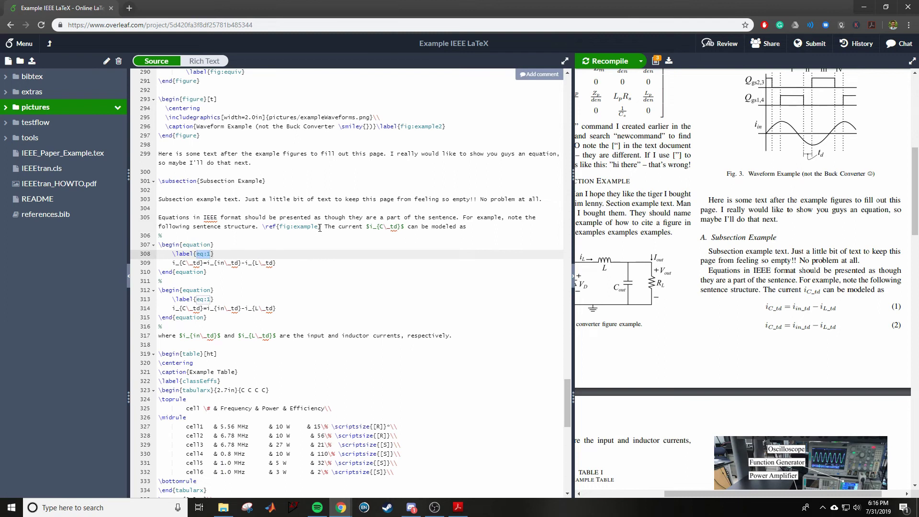
{"action": "key", "text": "ctrl+c"}
{"action": "left_click_drag", "start_coordinate": [320, 227], "coordinate": [280, 227]}
{"action": "key", "text": "ctrl+v"}
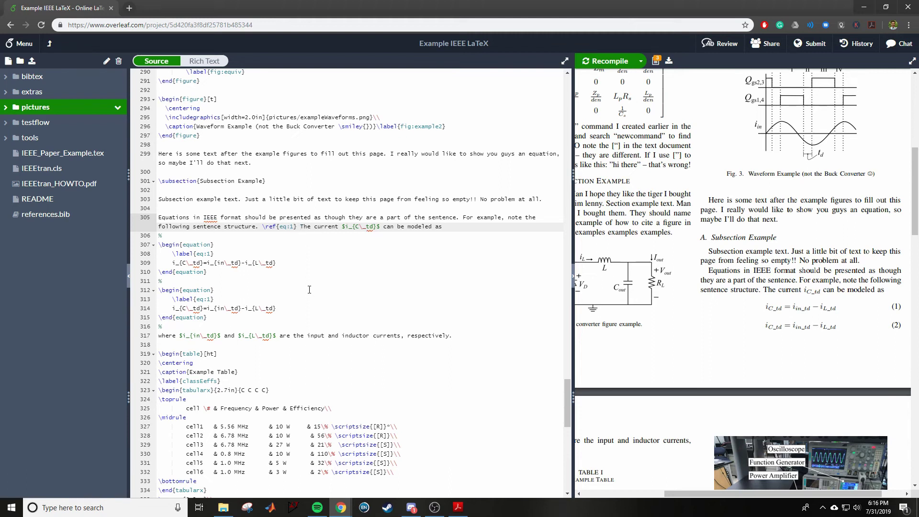
{"action": "type", "text": "--"}
Recompile, check the rendered reference number, and rename the second equation's label to eq:2.
{"action": "key", "text": "ctrl+s"}
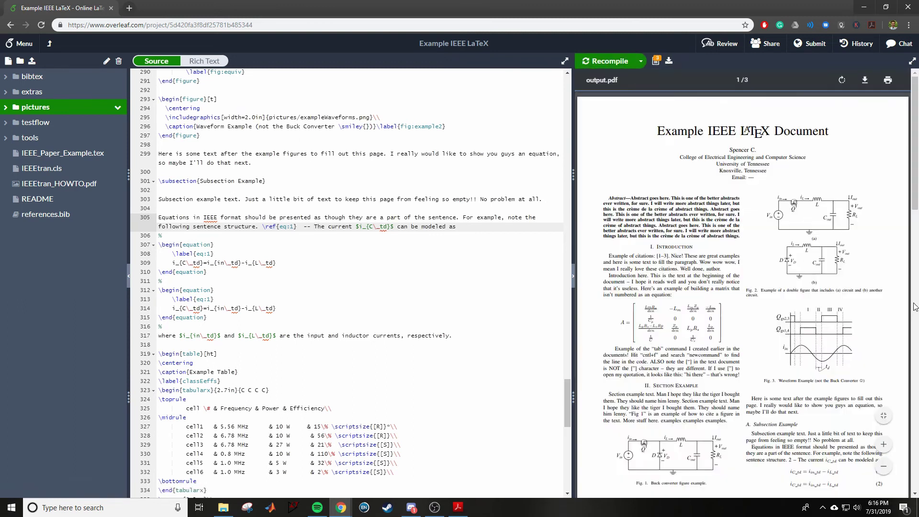
{"action": "scroll", "coordinate": [916, 308], "scroll_direction": "up", "scroll_amount": 3}
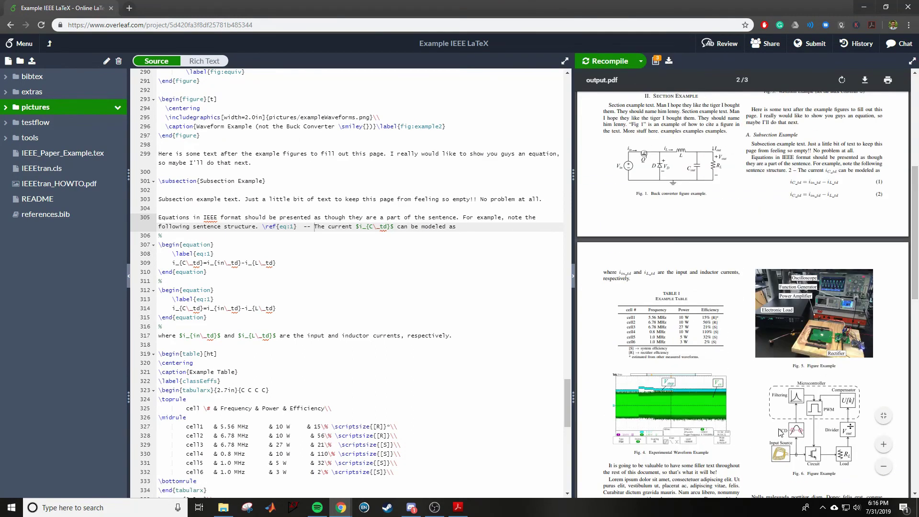
{"action": "double_click", "coordinate": [793, 170]}
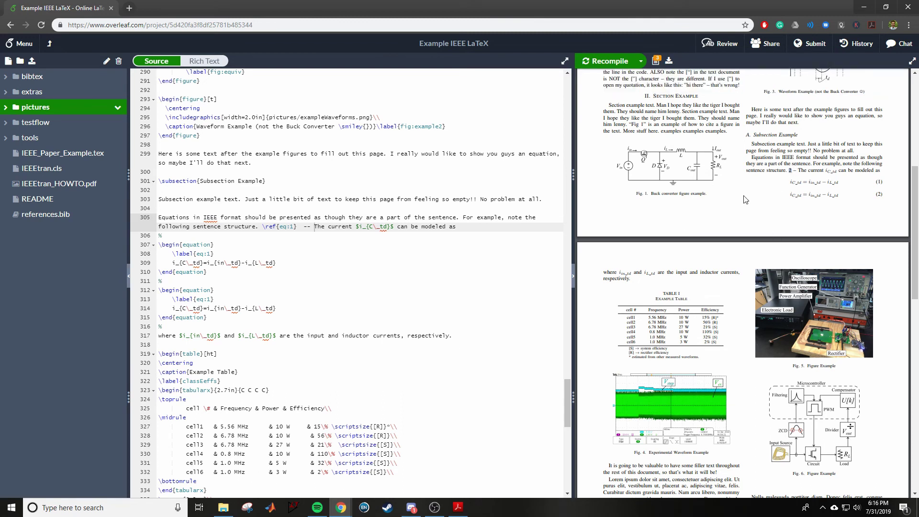
{"action": "left_click", "coordinate": [313, 256]}
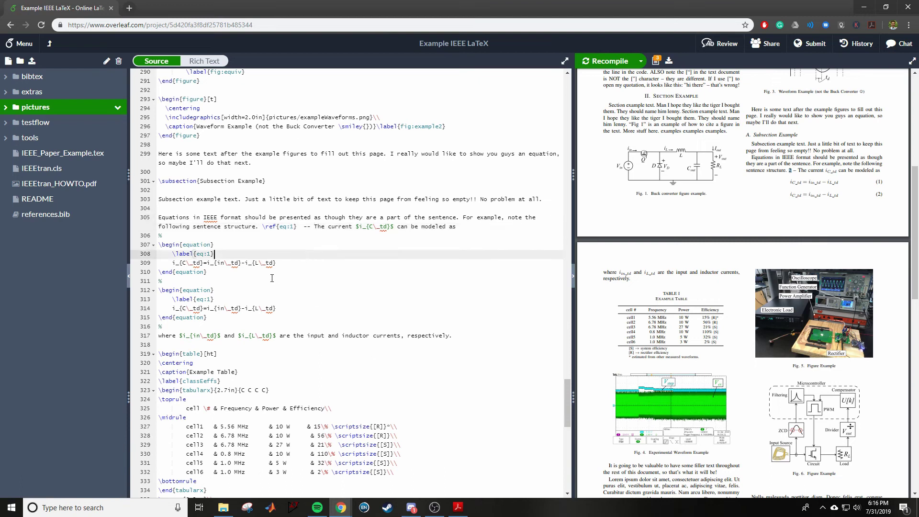
{"action": "left_click", "coordinate": [211, 301]}
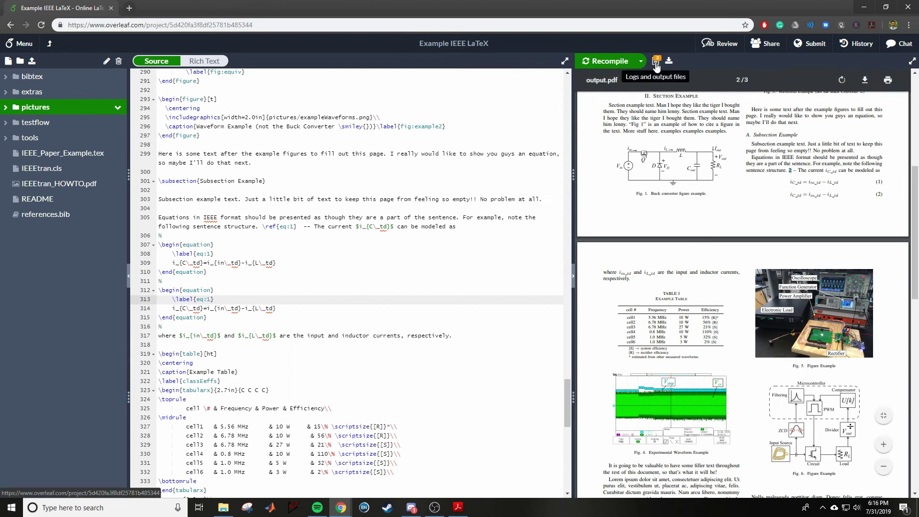
{"action": "double_click", "coordinate": [209, 300]}
{"action": "type", "text": "2"}
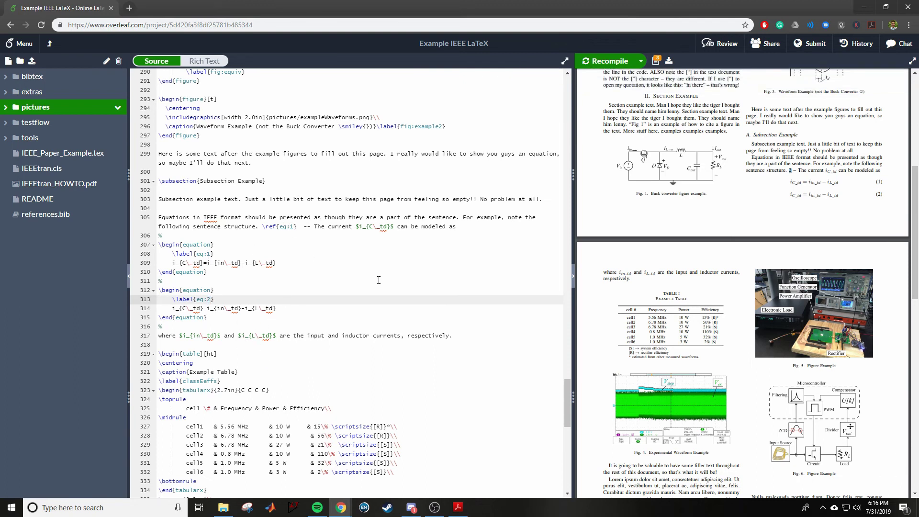
Recompile and zoom into the PDF preview to check the equation numbering and reference.
{"action": "key", "text": "ctrl+s"}
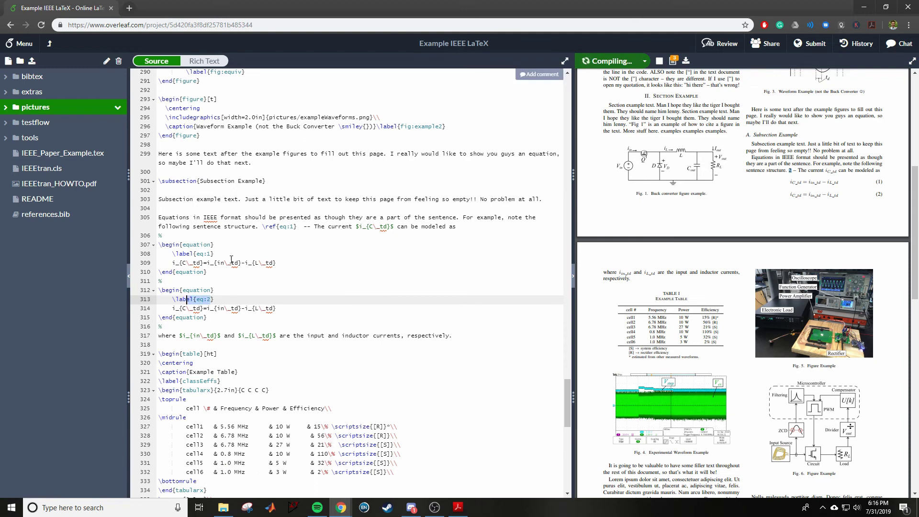
{"action": "left_click_drag", "start_coordinate": [214, 253], "coordinate": [173, 245]}
{"action": "left_click", "coordinate": [215, 299]}
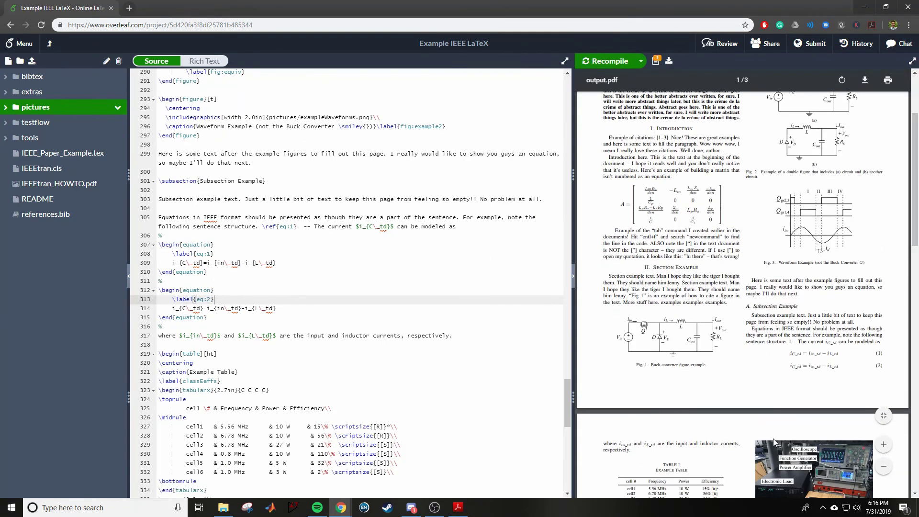
{"action": "left_click", "coordinate": [883, 444]}
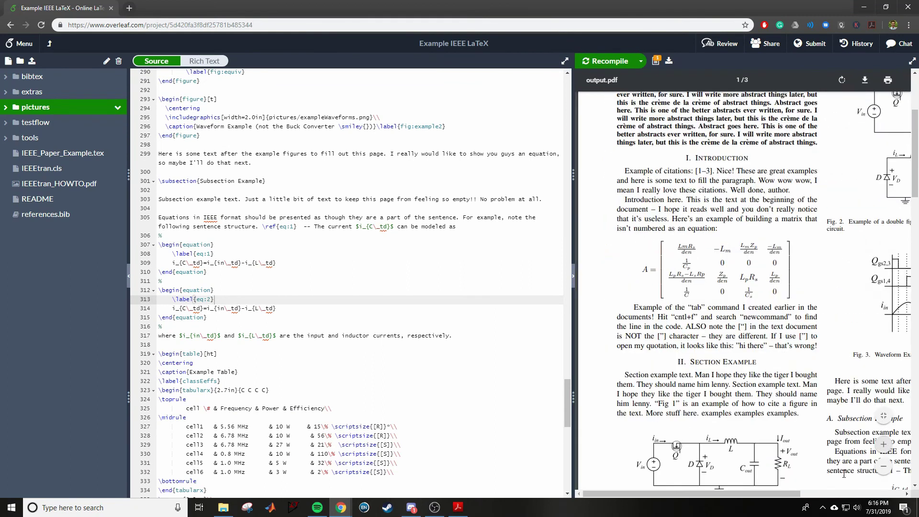
{"action": "left_click", "coordinate": [813, 494]}
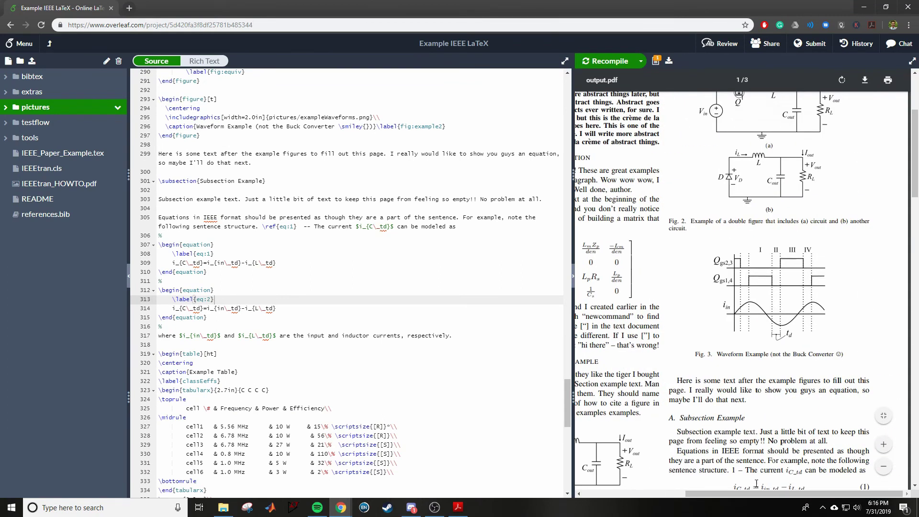
{"action": "left_click_drag", "start_coordinate": [725, 469], "coordinate": [743, 470]}
{"action": "scroll", "coordinate": [600, 461], "scroll_direction": "down", "scroll_amount": 2}
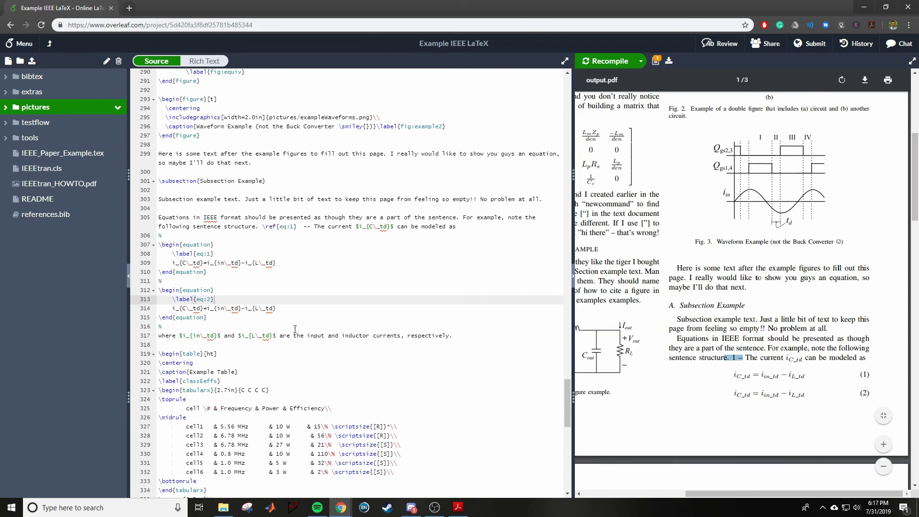
Remove the duplicate eq:2 equation block and its \ref{eq:1} citation.
{"action": "left_click_drag", "start_coordinate": [230, 320], "coordinate": [264, 234]}
{"action": "left_click", "coordinate": [264, 235]}
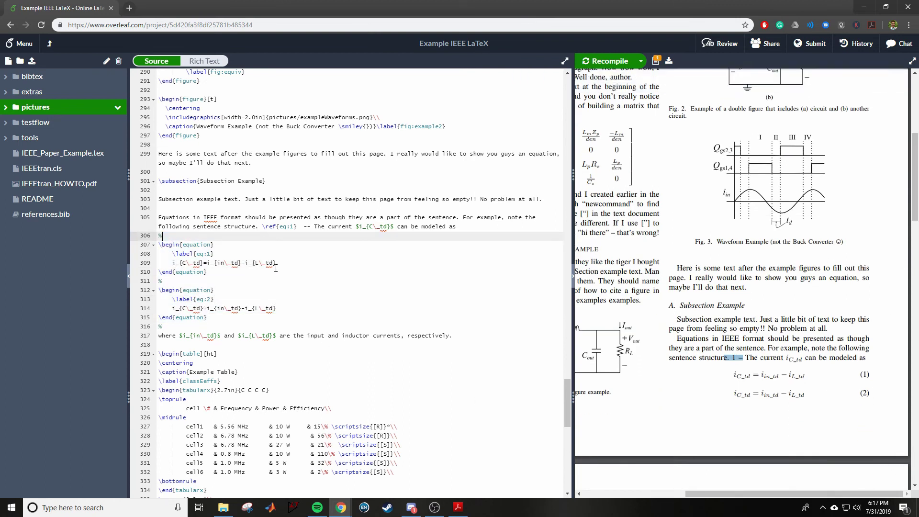
{"action": "left_click_drag", "start_coordinate": [207, 317], "coordinate": [269, 273]}
{"action": "key", "text": "ctrl+z"}
{"action": "key", "text": "ctrl+z"}
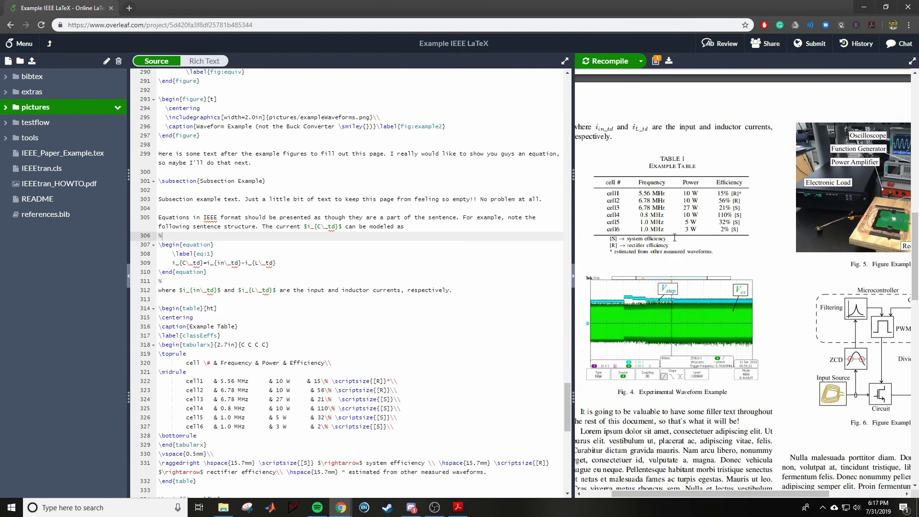
{"action": "left_click_drag", "start_coordinate": [674, 238], "coordinate": [606, 191]}
{"action": "left_click", "coordinate": [421, 270]}
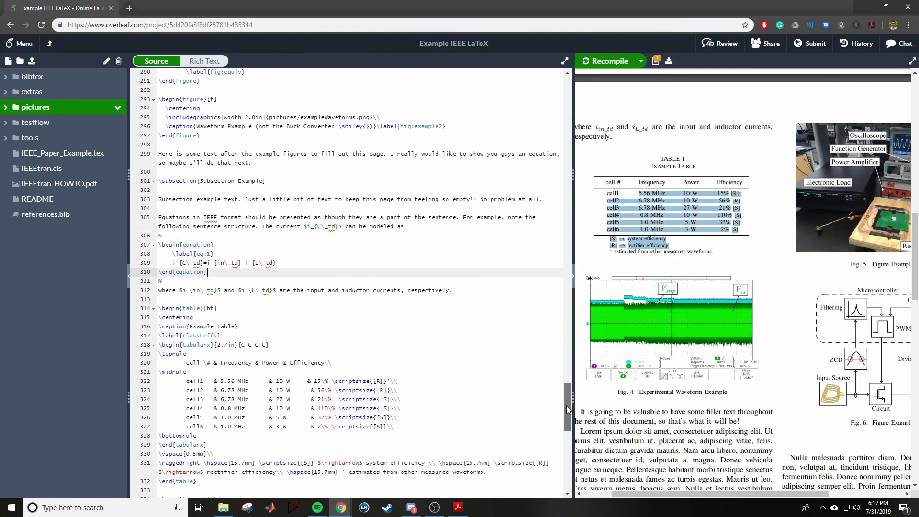
{"action": "left_click_drag", "start_coordinate": [566, 406], "coordinate": [564, 429]}
{"action": "left_click", "coordinate": [433, 347]}
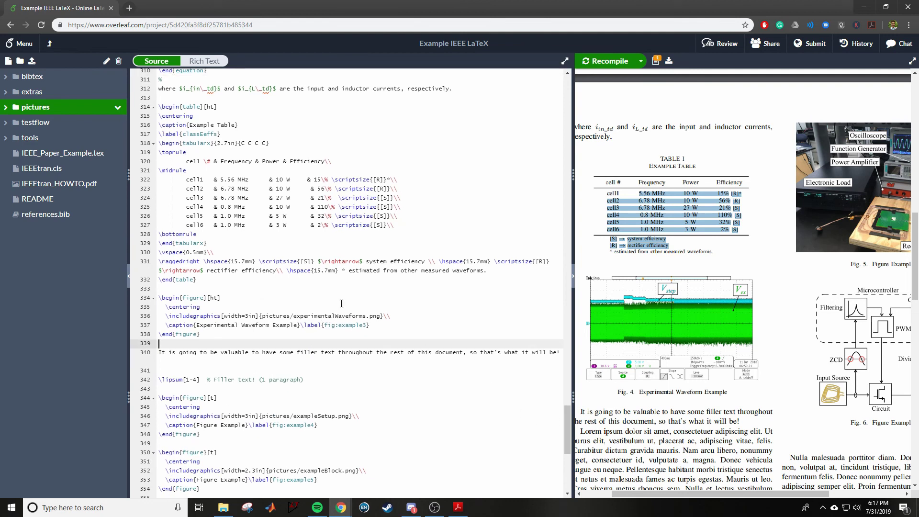
{"action": "left_click_drag", "start_coordinate": [218, 280], "coordinate": [159, 107]}
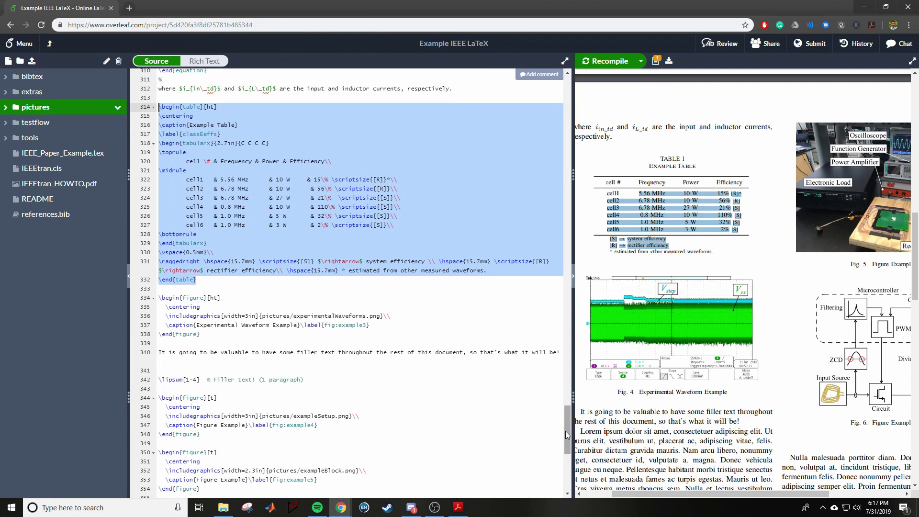
{"action": "left_click_drag", "start_coordinate": [567, 429], "coordinate": [566, 421]}
{"action": "left_click", "coordinate": [295, 381]}
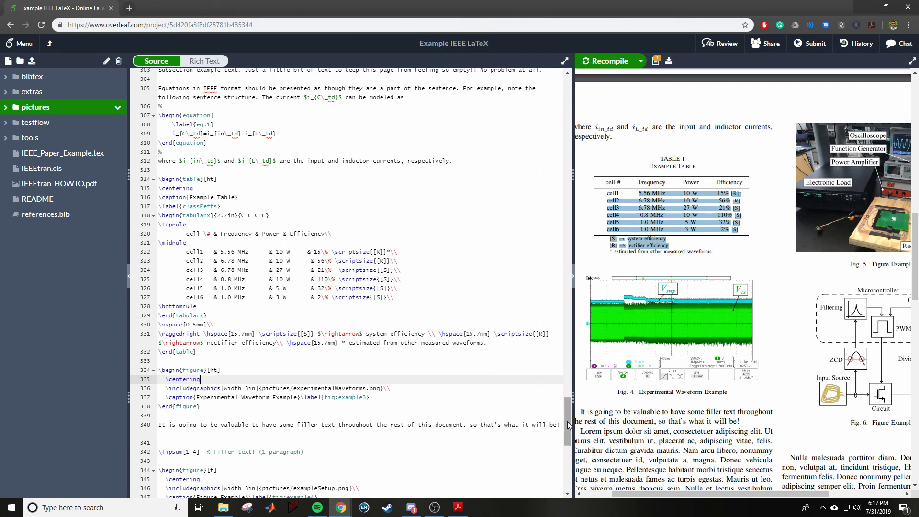
{"action": "left_click_drag", "start_coordinate": [197, 353], "coordinate": [165, 183]}
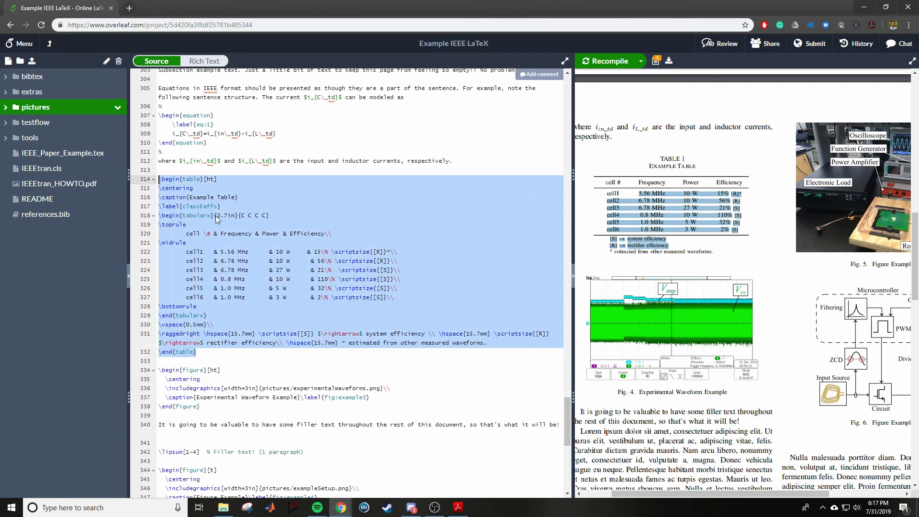
{"action": "left_click", "coordinate": [287, 234]}
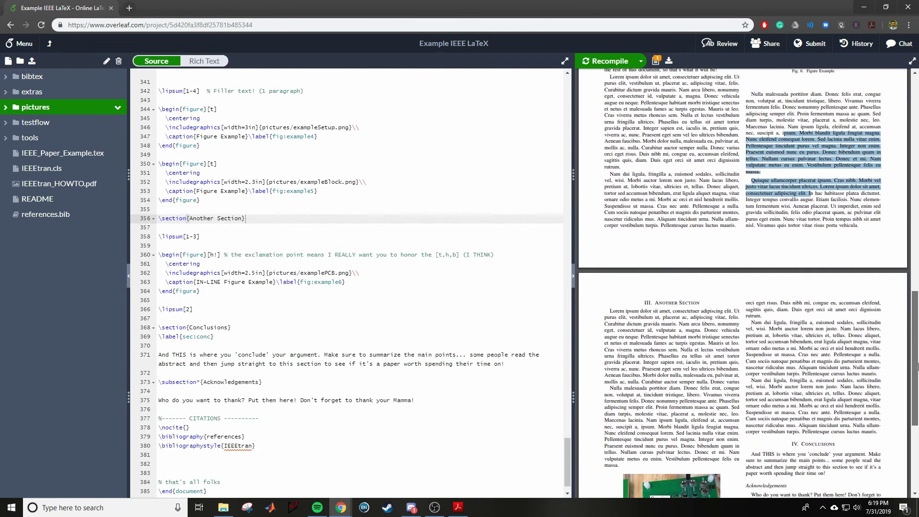
{"action": "left_click_drag", "start_coordinate": [917, 368], "coordinate": [918, 402]}
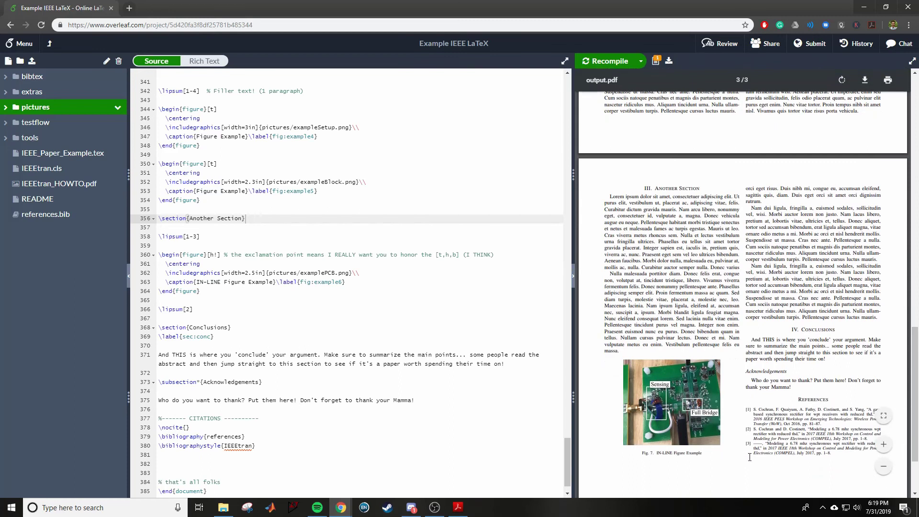
Review the conclusion paragraph in the compiled PDF preview.
{"action": "left_click_drag", "start_coordinate": [754, 341], "coordinate": [793, 353]}
{"action": "left_click", "coordinate": [821, 360]}
{"action": "left_click", "coordinate": [795, 353]}
{"action": "left_click_drag", "start_coordinate": [915, 357], "coordinate": [915, 347]}
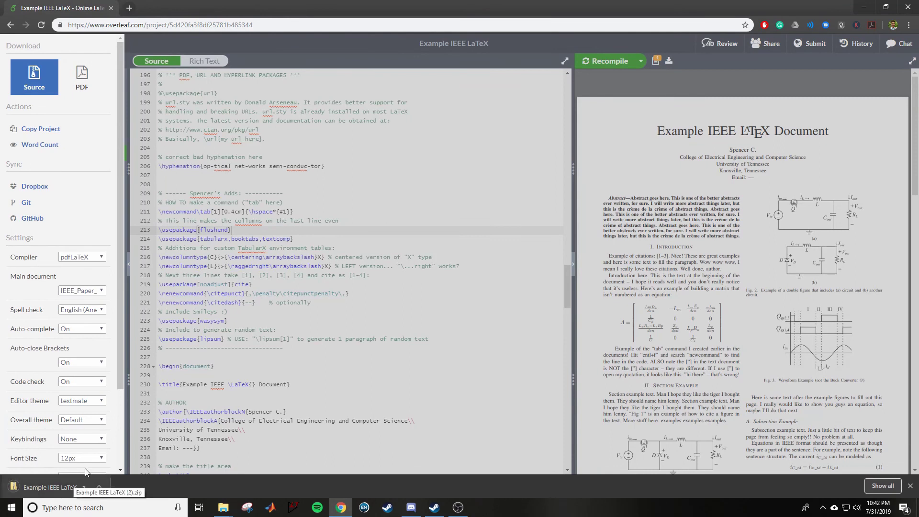
Download the paper as a PDF and view it in Acrobat Reader at 100% zoom.
{"action": "left_click", "coordinate": [89, 72]}
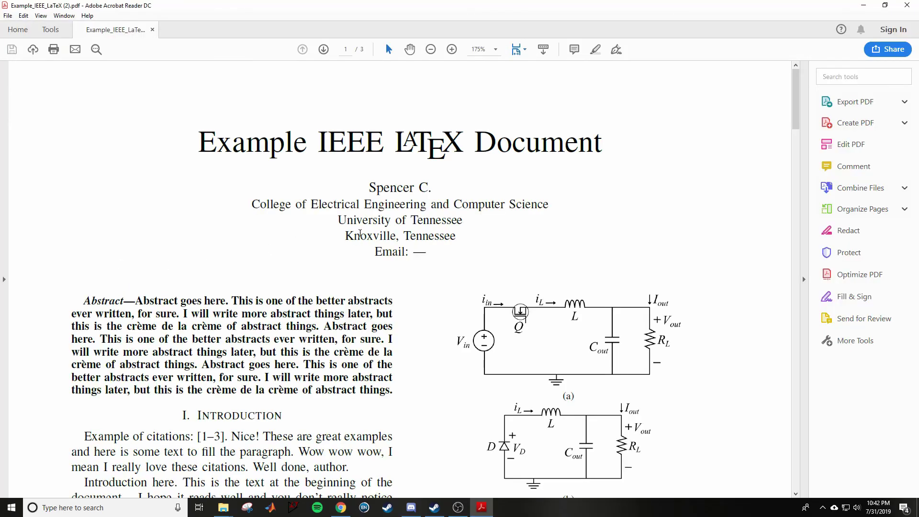
{"action": "left_click", "coordinate": [431, 49]}
{"action": "left_click", "coordinate": [431, 50]}
{"action": "left_click", "coordinate": [431, 50]}
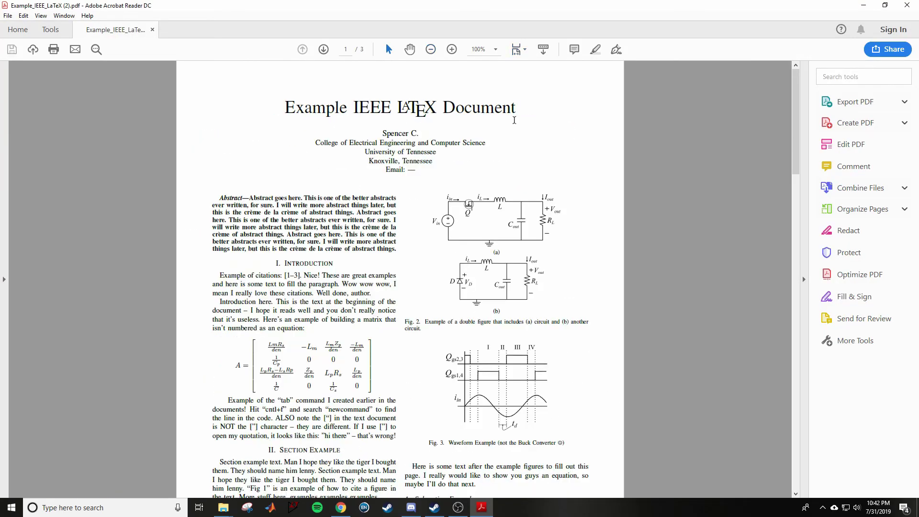
{"action": "scroll", "coordinate": [787, 139], "scroll_direction": "down", "scroll_amount": 5}
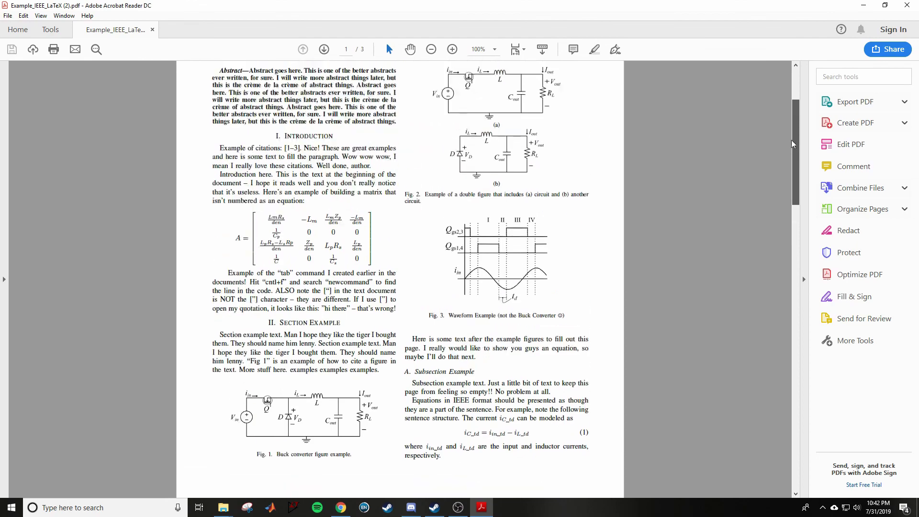
{"action": "scroll", "coordinate": [790, 119], "scroll_direction": "up", "scroll_amount": 5}
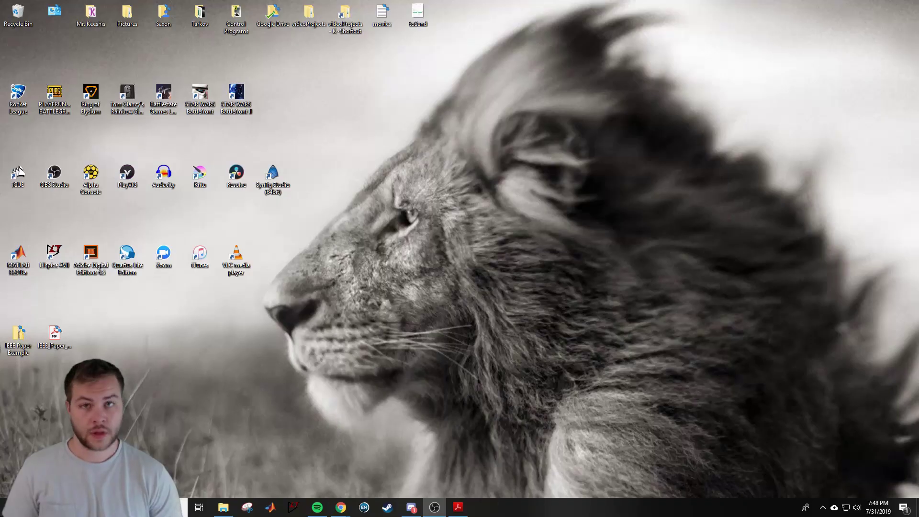